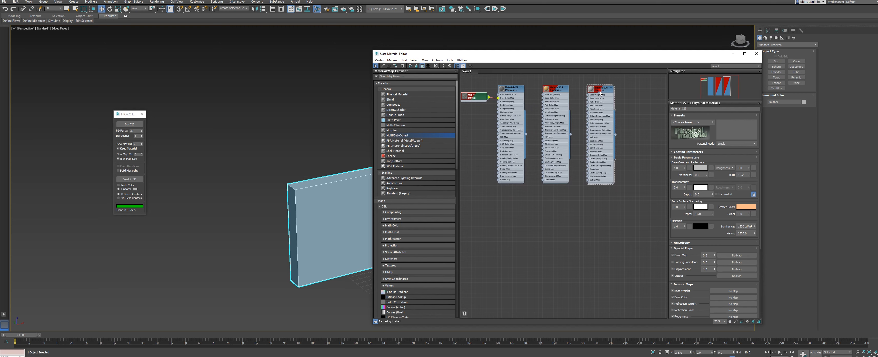
Step: Move the third Physical Material node below the other two Physical Material nodes in the node view
drag(601, 92, 549, 216)
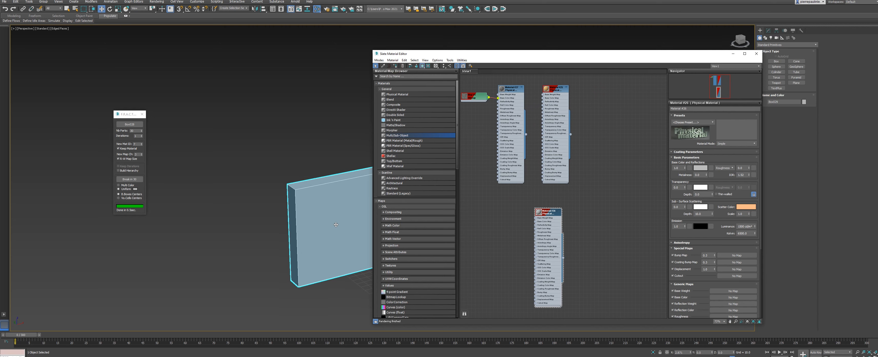
middle_drag(336, 225, 293, 218)
drag(551, 215, 525, 218)
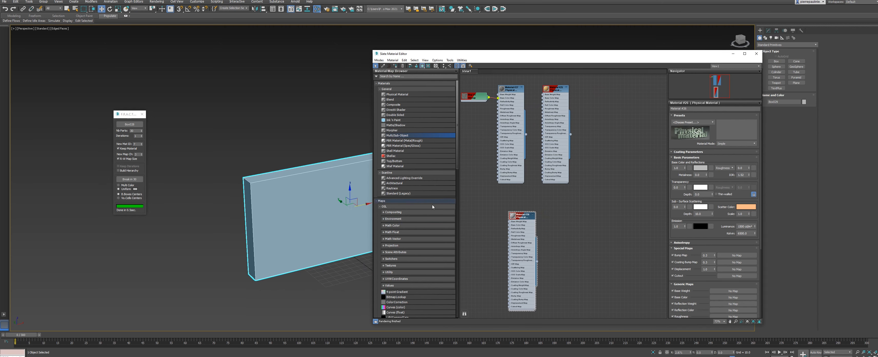
click(132, 126)
click(268, 184)
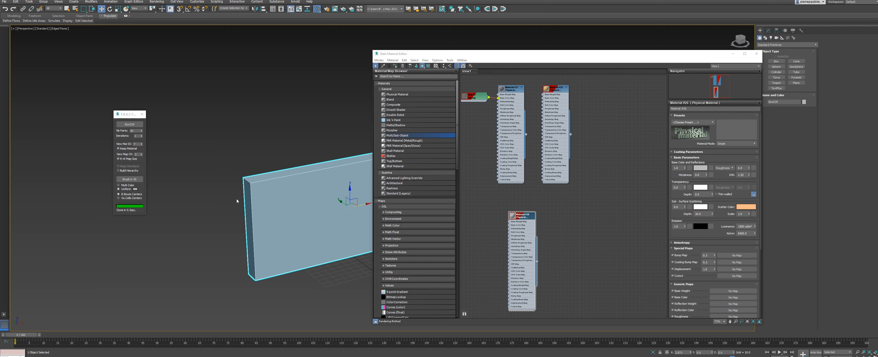
drag(524, 216, 557, 212)
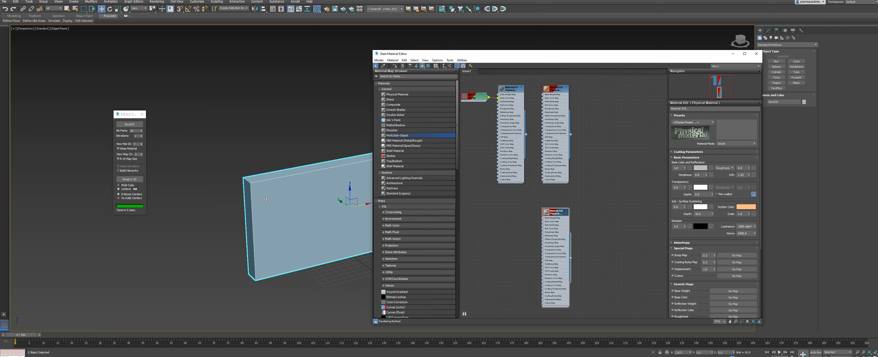
drag(558, 215, 517, 211)
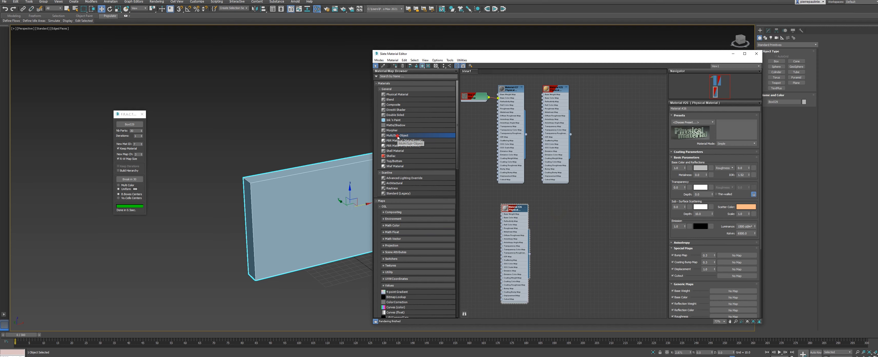
Step: Add a Multi/Sub-Object material to the node view and assign it to the selected box
click(642, 228)
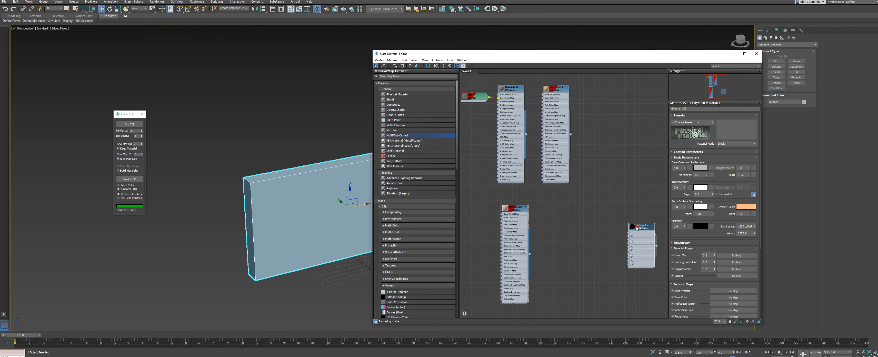
middle_drag(555, 203, 530, 159)
click(605, 189)
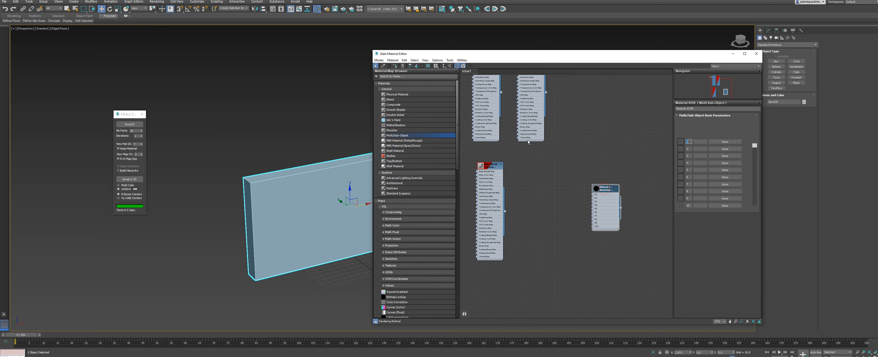
click(396, 66)
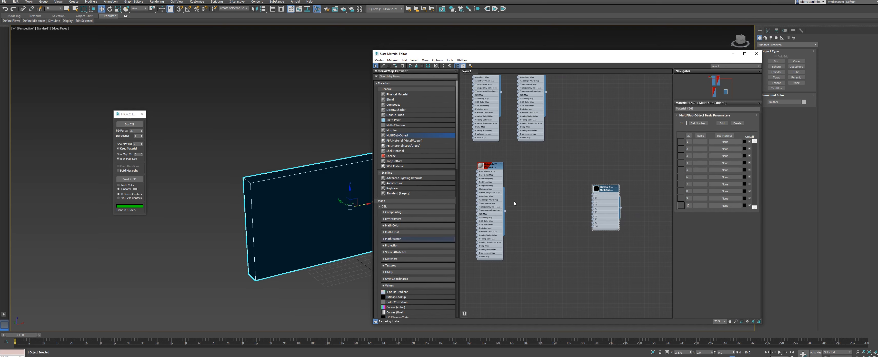
Step: Connect the lower grey Physical Material to slot 2 of the Multi/Sub-Object material and open its parameters
drag(490, 167, 533, 225)
scroll(580, 201, up, 3)
drag(550, 300, 597, 196)
double_click(527, 225)
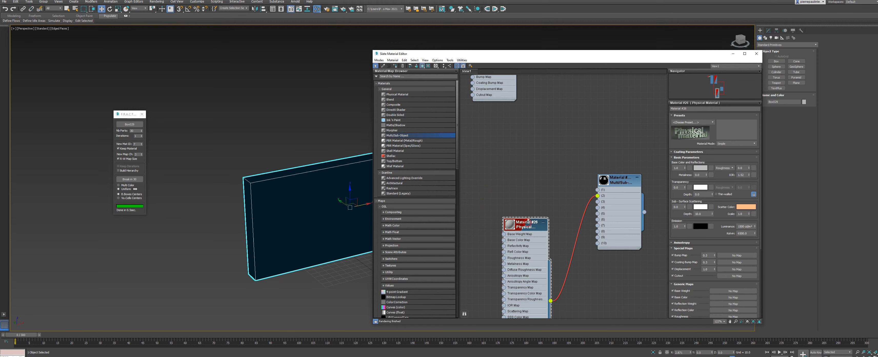
Step: Place the yellow Physical Material above the grey one and connect it to slot 1 of the Multi/Sub-Object material
scroll(536, 211, down, 3)
scroll(534, 186, down, 2)
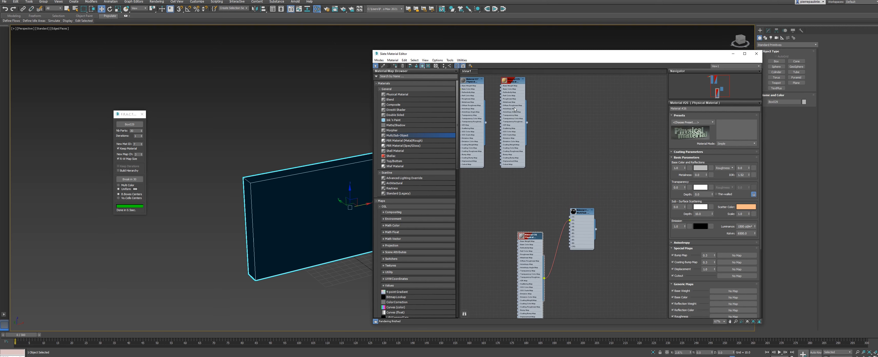
drag(514, 84, 532, 141)
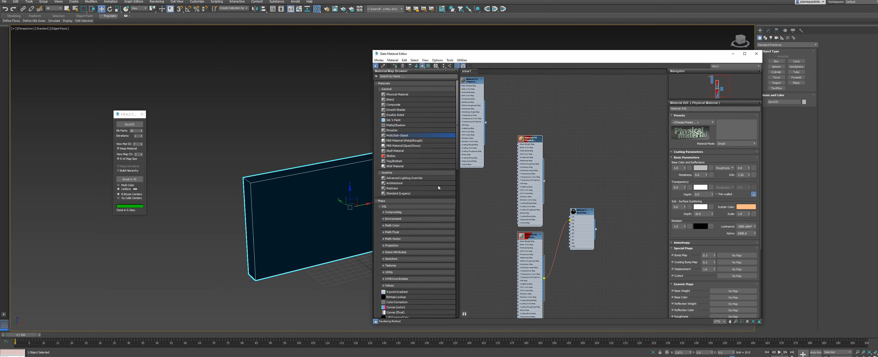
middle_drag(335, 206, 322, 211)
scroll(559, 204, up, 3)
drag(562, 180, 587, 233)
Step: Convert the selected box to an Editable Poly
drag(679, 59, 677, 141)
click(769, 31)
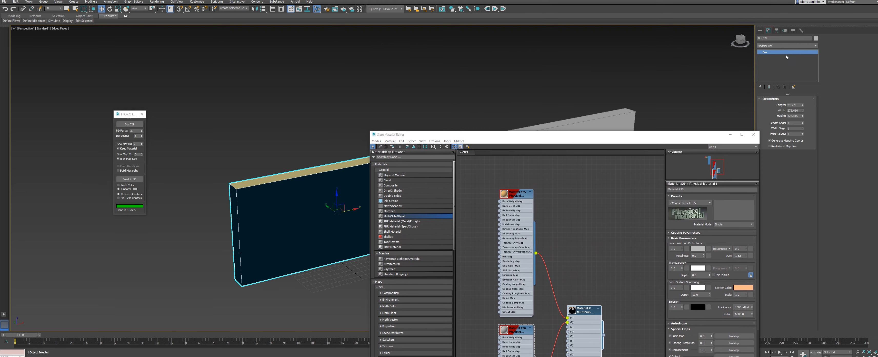
right_click(316, 210)
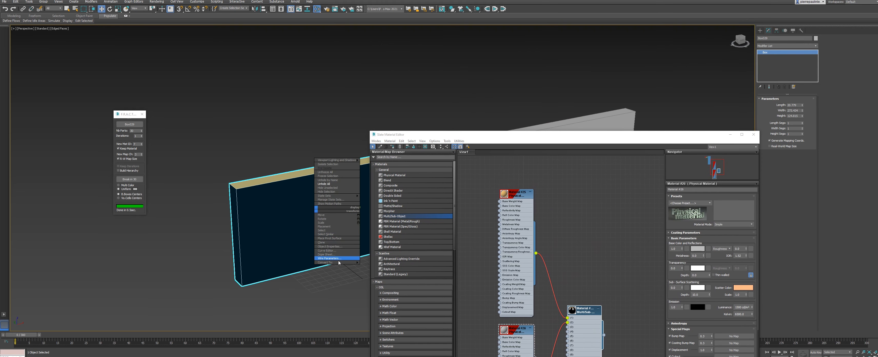
click(366, 267)
Step: Select the whole box as an element and set its polygon material ID to 1
click(798, 105)
click(293, 213)
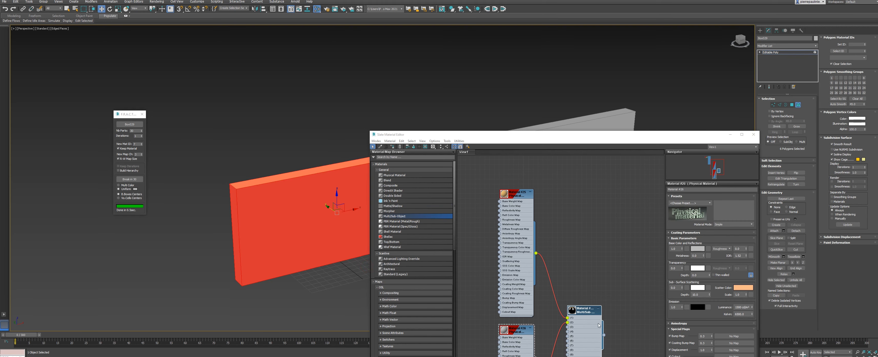
double_click(587, 314)
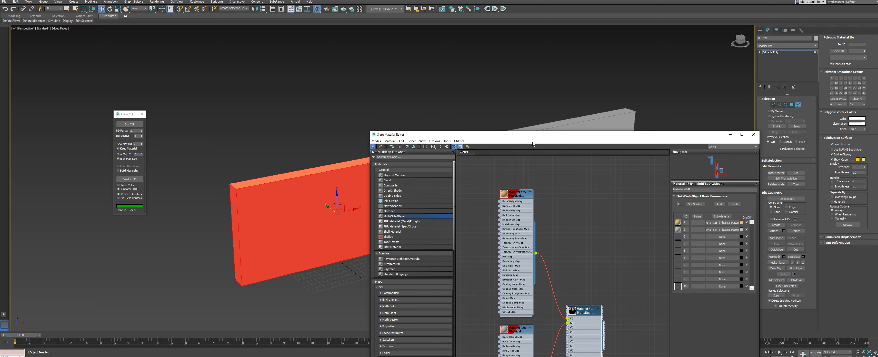
drag(536, 134, 531, 68)
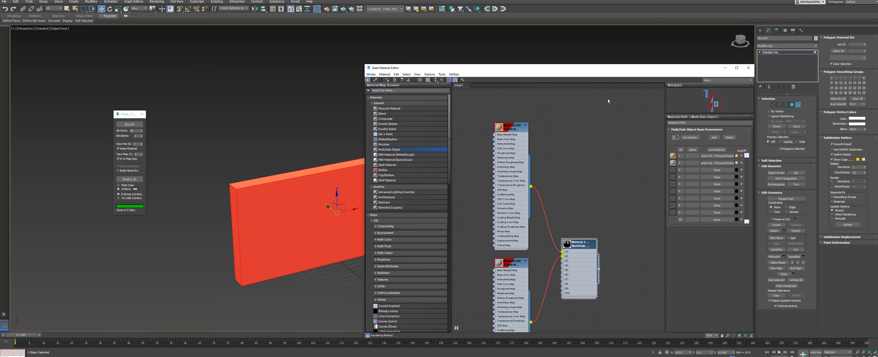
click(865, 44)
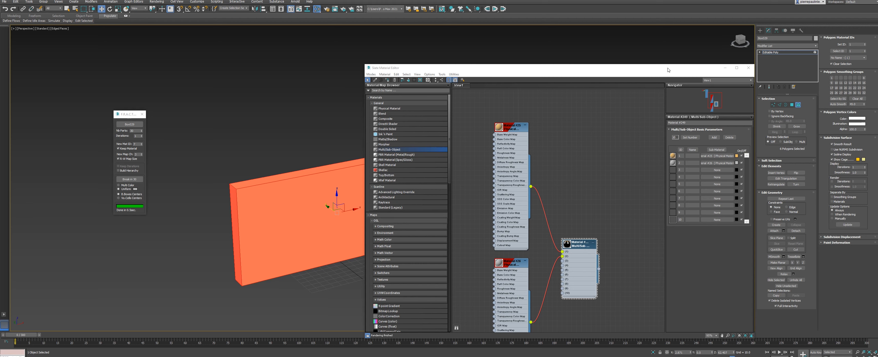
drag(657, 69, 637, 61)
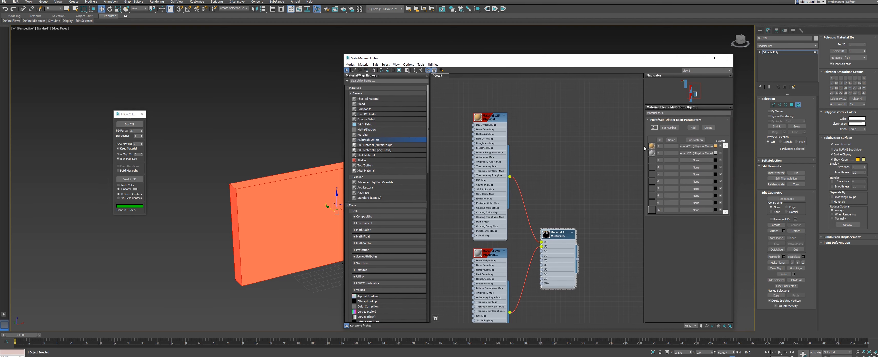
Step: Select only the box's large front polygon, set its material ID to 2 and deselect it to view the material
click(798, 105)
scroll(298, 164, up, 5)
middle_drag(298, 177, 347, 138)
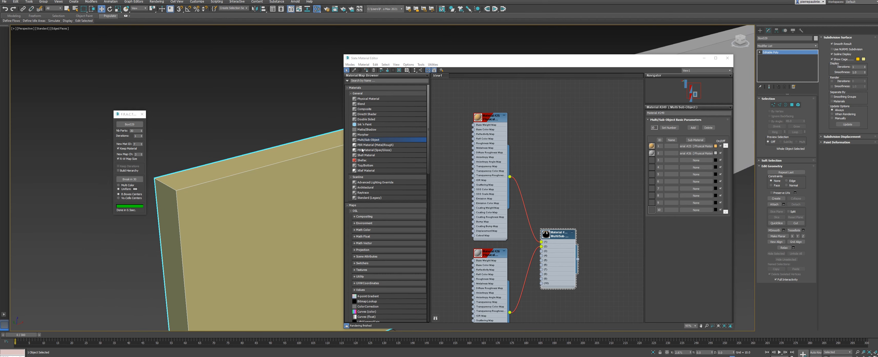
click(792, 105)
click(275, 206)
alt+middle_drag(274, 206, 200, 165)
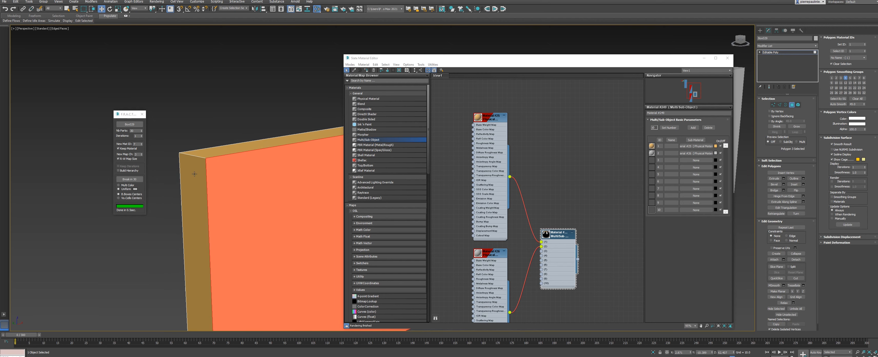
click(236, 147)
click(237, 179)
click(199, 180)
click(242, 185)
scroll(549, 239, up, 2)
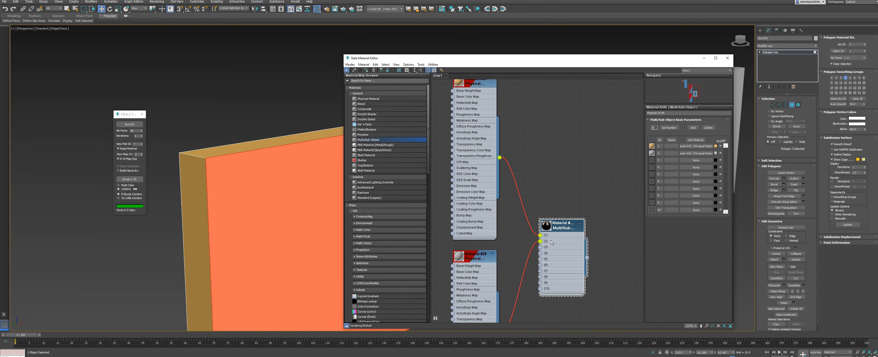
drag(566, 236, 571, 235)
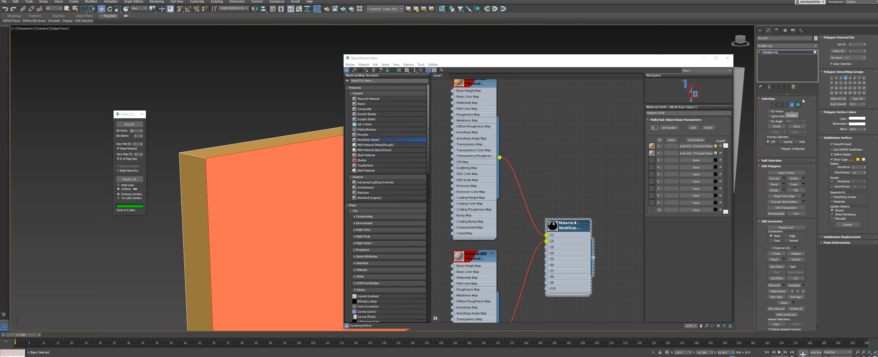
click(865, 46)
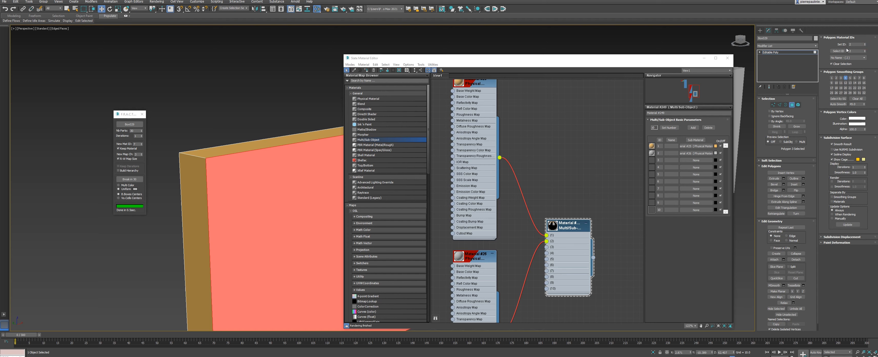
click(291, 110)
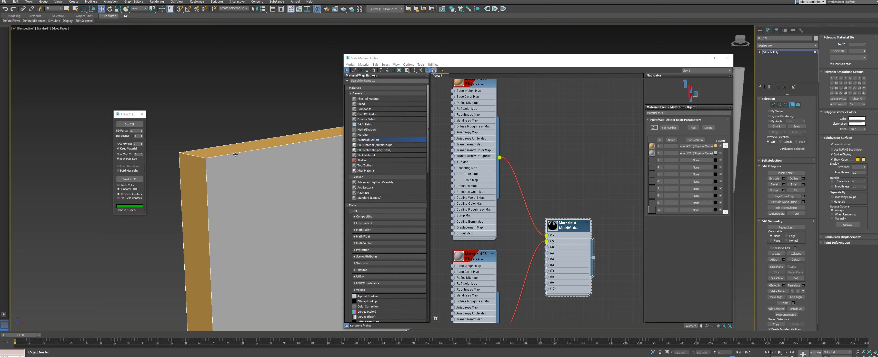
Step: Return the large front polygon to material ID 1 and deselect it
click(268, 186)
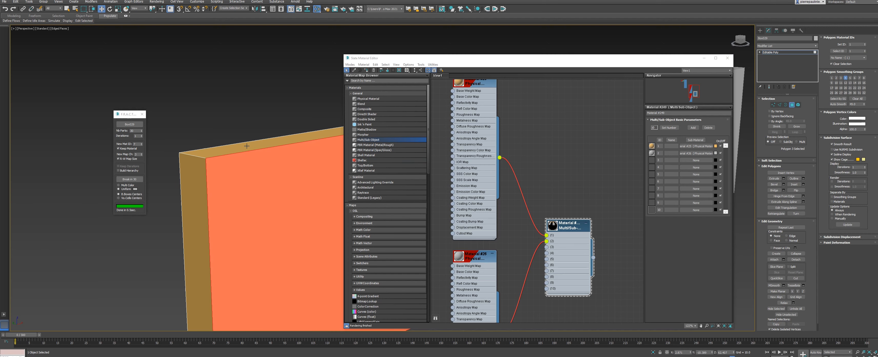
click(259, 123)
middle_drag(293, 158, 279, 138)
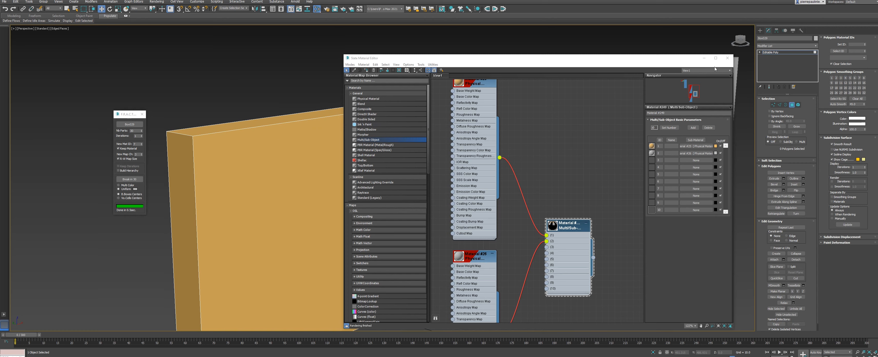
Step: Close the material editor, leave polygon editing and pick the box as the object to fracture
click(727, 58)
scroll(474, 182, up, 5)
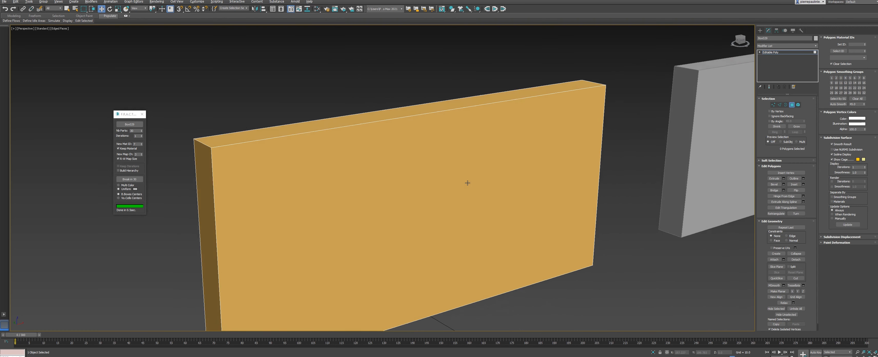
scroll(474, 183, down, 4)
click(792, 104)
click(130, 124)
click(351, 171)
middle_drag(262, 224, 210, 226)
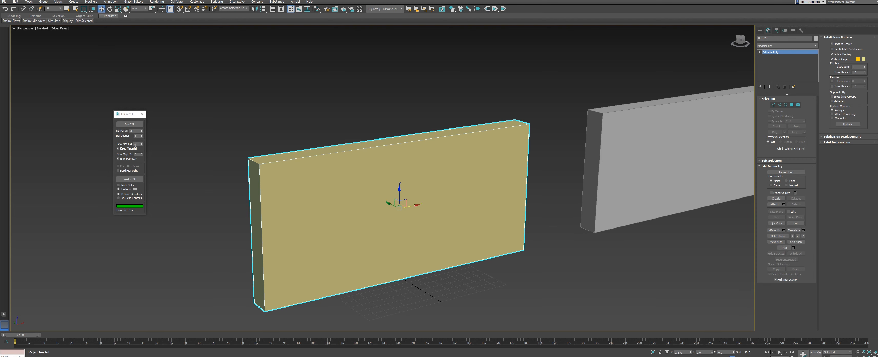
Step: Reopen the material editor and review which Physical Materials feed slots 1 and 2 of the Multi/Sub-Object material
key(m)
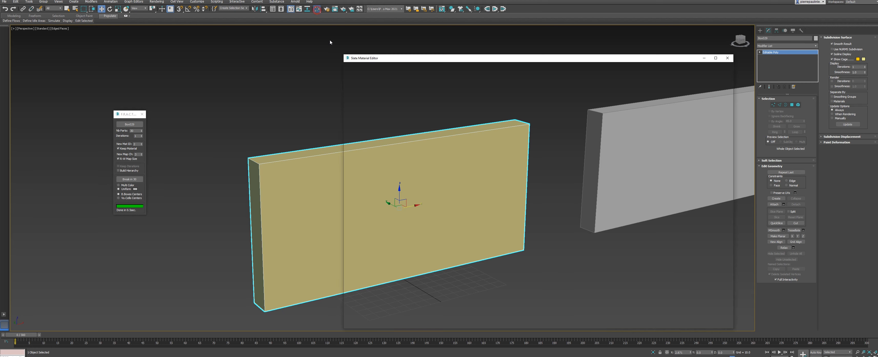
middle_drag(570, 224, 575, 141)
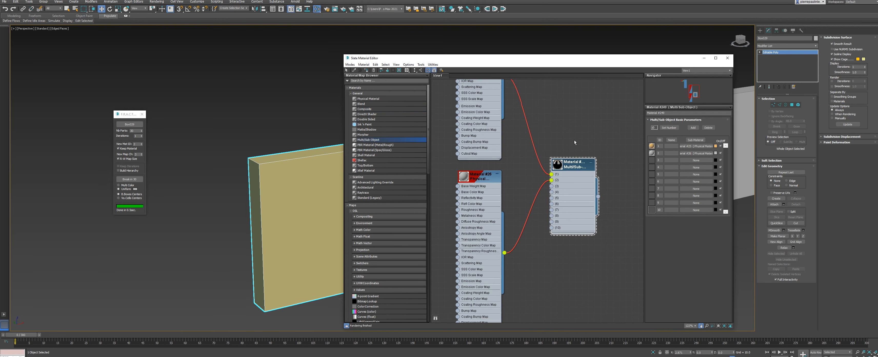
scroll(575, 140, down, 1)
drag(502, 168, 510, 166)
Step: Close the material editor and break the box into Voronoi fragments
click(727, 58)
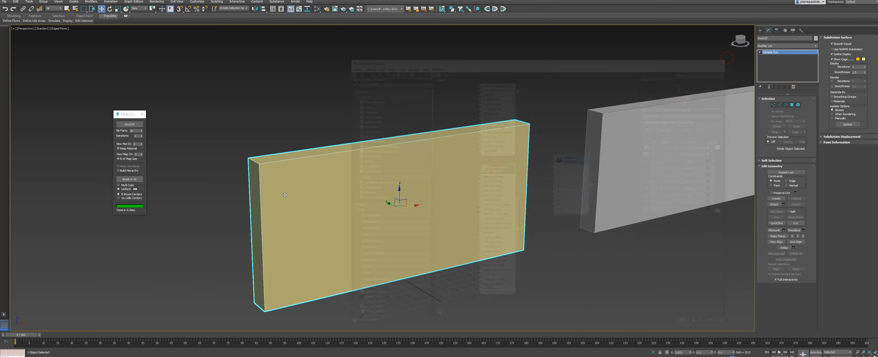
click(133, 180)
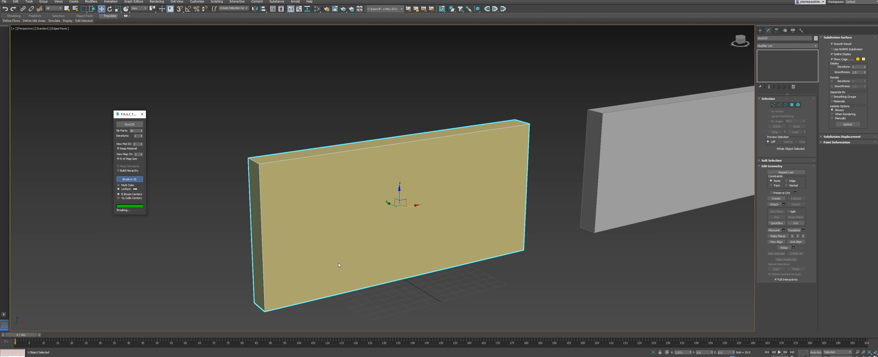
alt+middle_drag(333, 247, 340, 244)
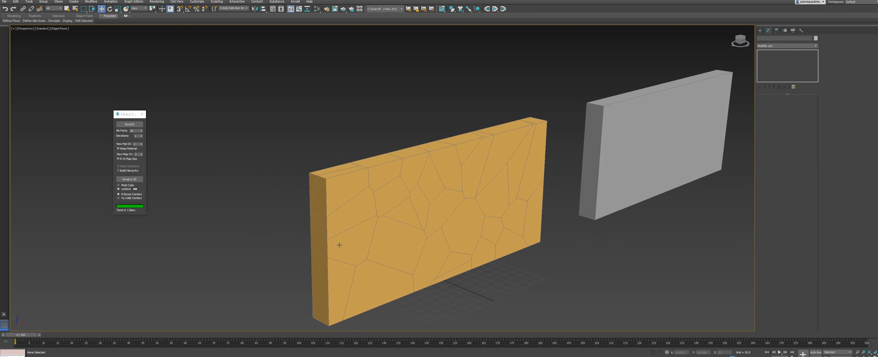
Step: Select the upper corner fragment of the fractured wall and move it out to inspect the inner faces
click(350, 199)
alt+middle_drag(350, 199, 326, 188)
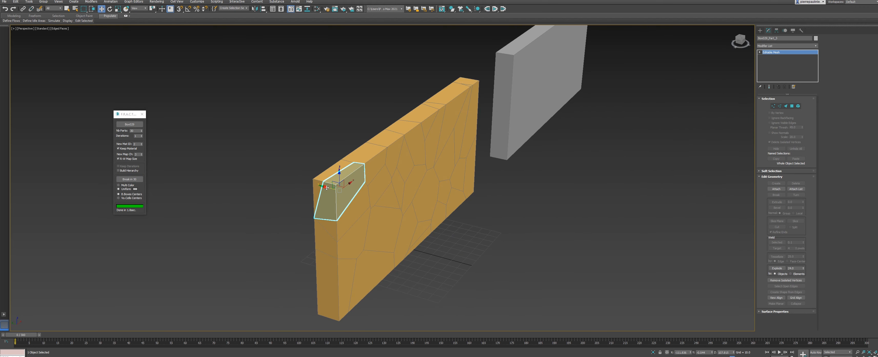
drag(325, 187, 406, 207)
alt+middle_drag(406, 208, 259, 226)
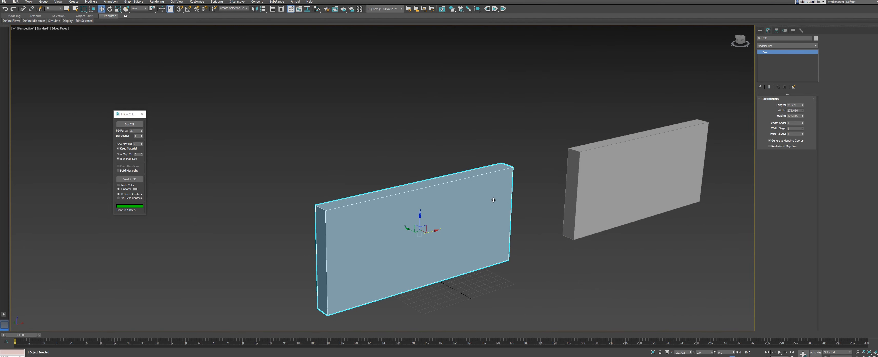
Step: Convert the front box to an Editable Poly
alt+middle_drag(493, 200, 532, 189)
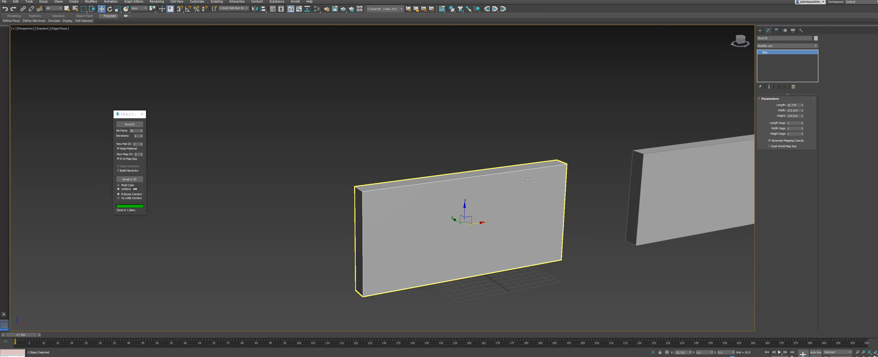
alt+middle_drag(494, 192, 448, 202)
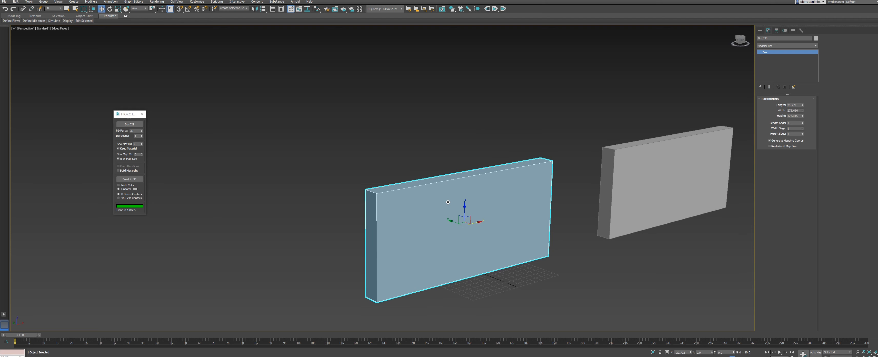
alt+middle_drag(445, 204, 445, 201)
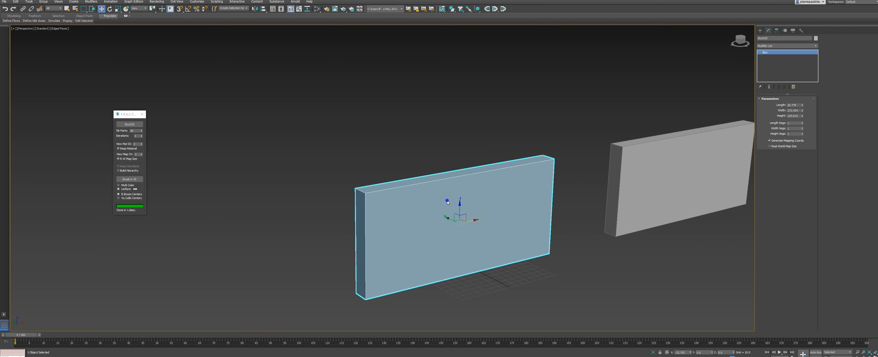
right_click(445, 201)
click(498, 256)
middle_drag(452, 131, 409, 129)
Step: Open the material editor, then disconnect the lower Physical Material from slot 2 of the Multi/Sub-Object material and wire it back in
click(317, 8)
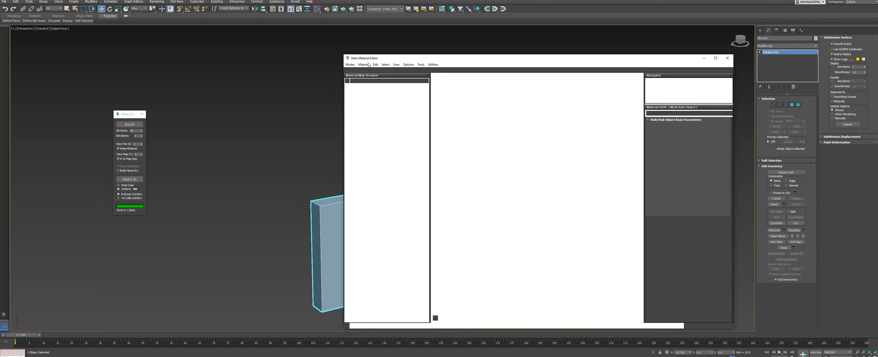
middle_drag(512, 167, 555, 226)
scroll(553, 206, down, 2)
scroll(555, 226, up, 3)
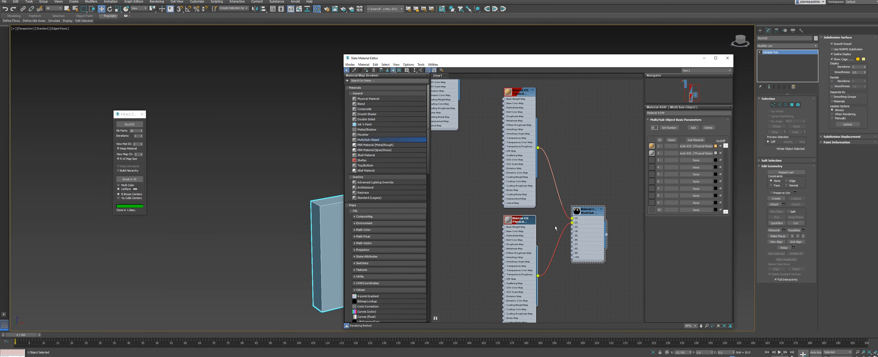
double_click(527, 220)
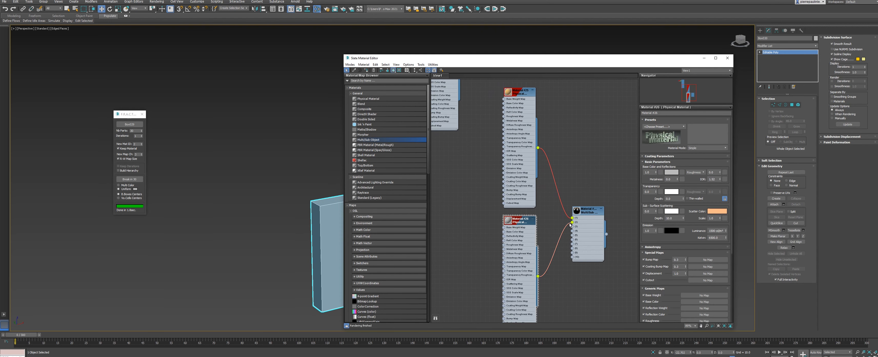
drag(572, 222, 546, 222)
middle_drag(545, 222, 562, 233)
scroll(562, 233, up, 2)
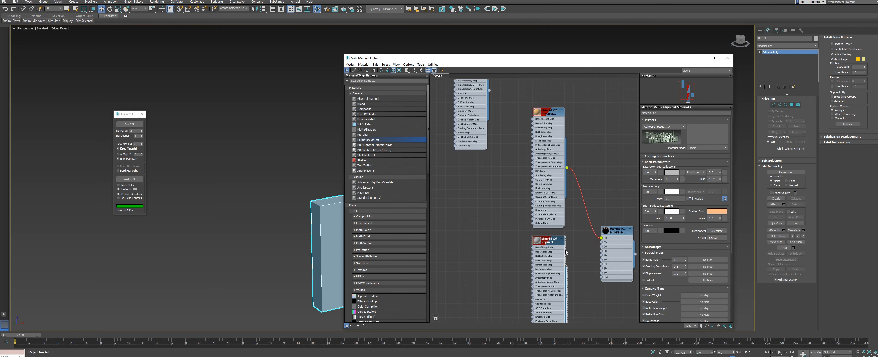
drag(567, 296, 608, 233)
Step: Duplicate the existing Bitmap node and connect the copy to the Base Color Map of the lower Physical Material
scroll(514, 229, down, 5)
scroll(499, 199, down, 3)
middle_drag(512, 204, 555, 247)
scroll(555, 246, down, 1)
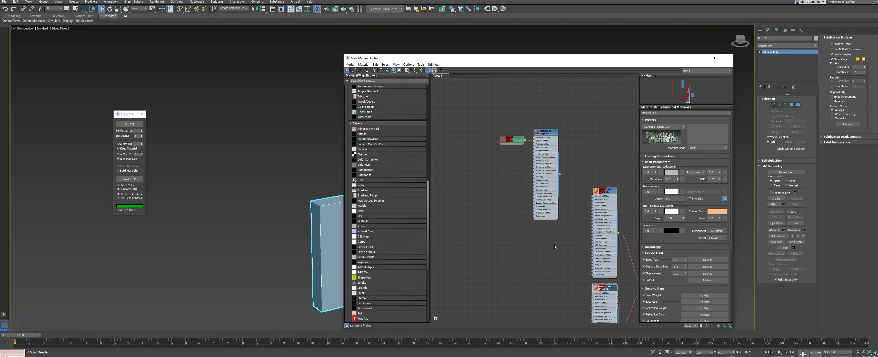
shift+drag(513, 143, 548, 295)
middle_drag(573, 273, 528, 216)
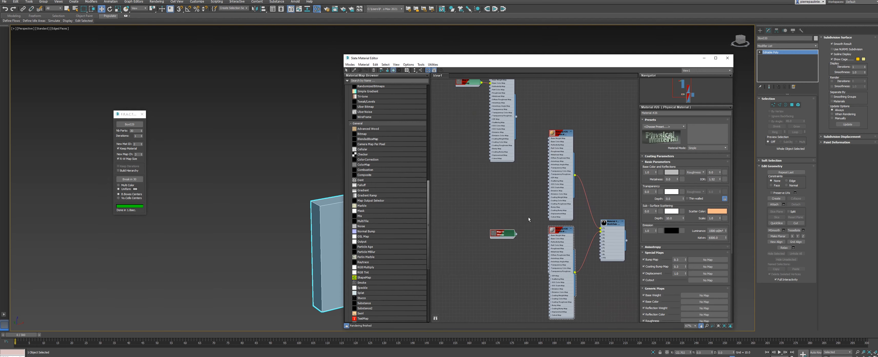
scroll(531, 242, up, 3)
scroll(531, 242, up, 2)
mouse_move(501, 226)
mouse_down()
mouse_move(562, 235)
mouse_move(479, 225)
mouse_move(510, 232)
mouse_up()
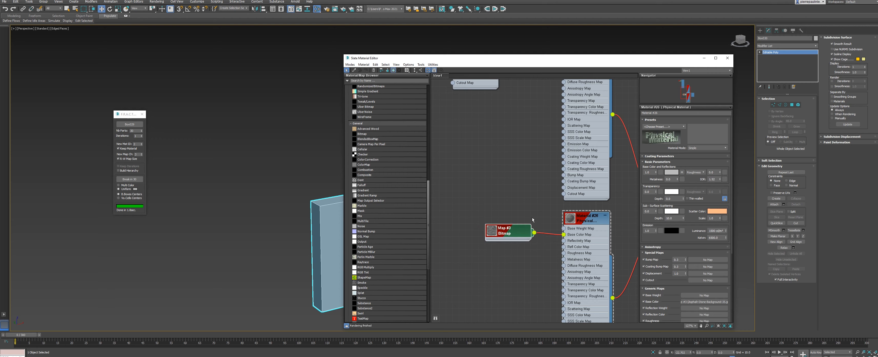
Step: Assign the Multi/Sub-Object material to the box and move its node slightly up in the graph
middle_drag(538, 202, 490, 234)
scroll(490, 235, down, 3)
double_click(586, 235)
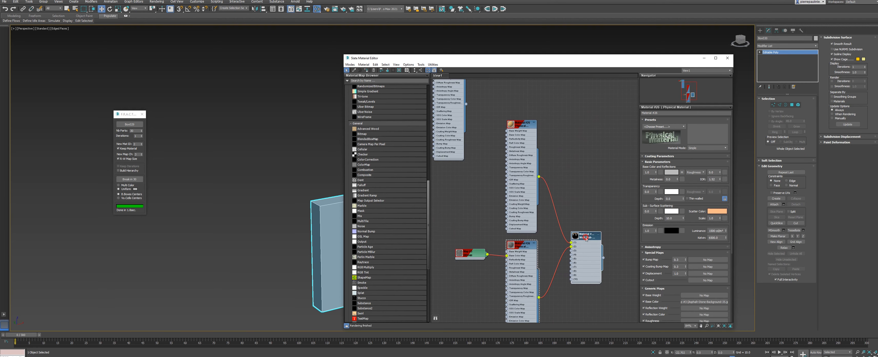
click(328, 220)
middle_drag(329, 210, 256, 208)
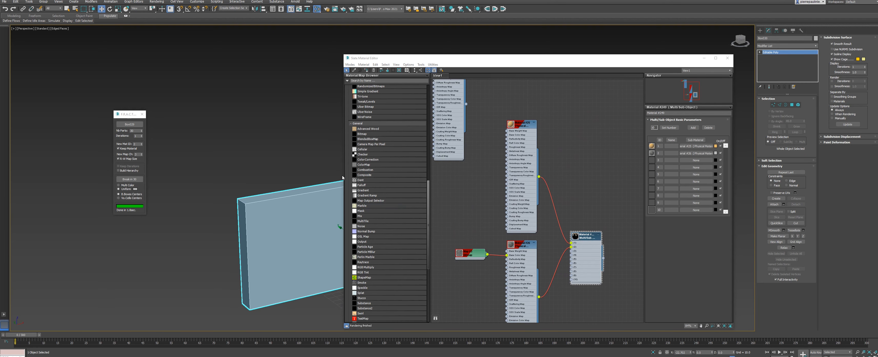
click(366, 71)
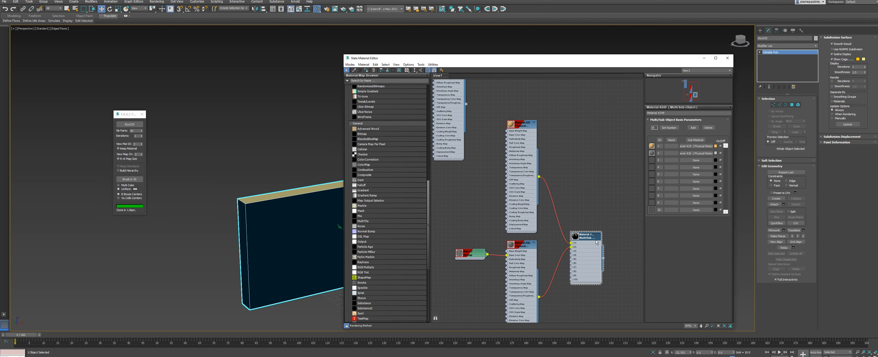
drag(588, 236, 584, 214)
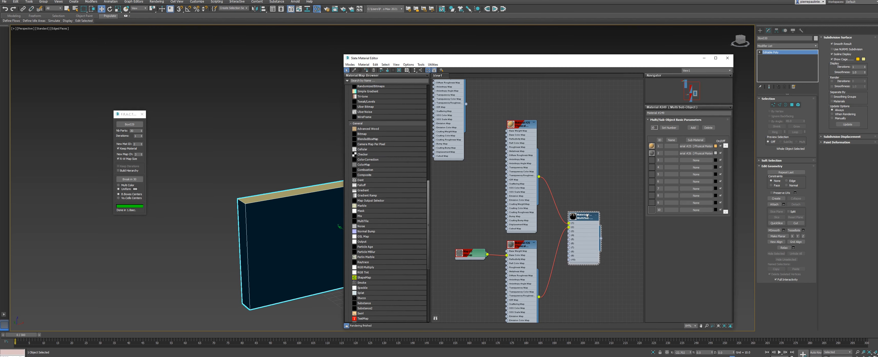
Step: Select the whole box element, set its material ID to 1, close the material editor and leave element editing
click(799, 105)
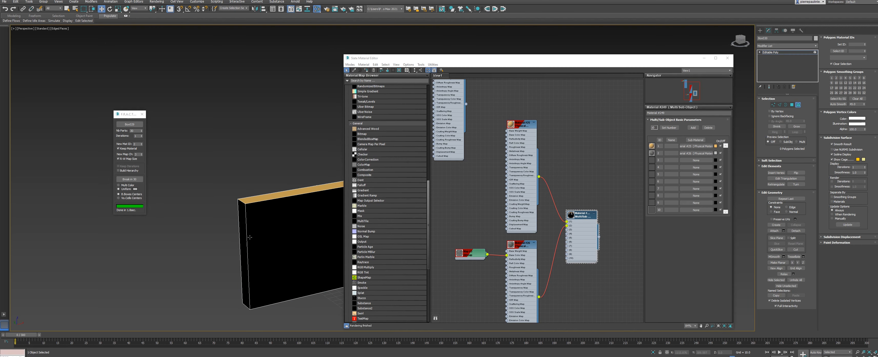
click(274, 243)
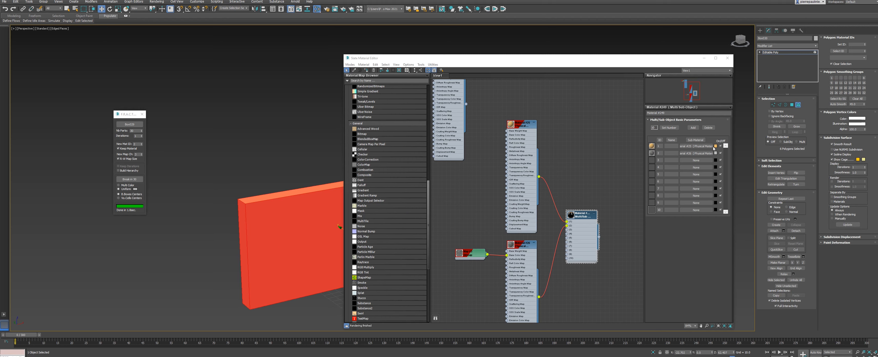
click(865, 45)
click(865, 47)
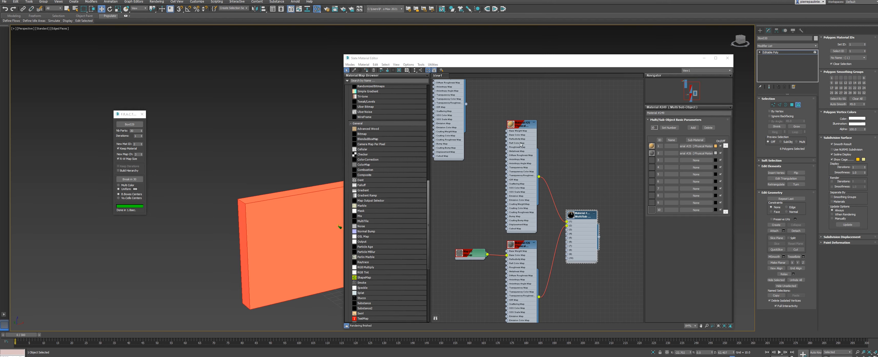
click(727, 59)
click(798, 105)
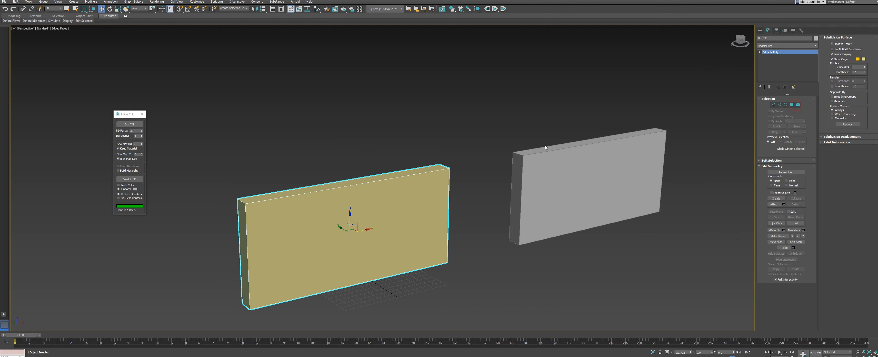
Step: Pick the textured box as the object to fracture and break it into Voronoi fragments
click(481, 136)
click(316, 247)
middle_drag(386, 247, 455, 246)
scroll(409, 246, up, 3)
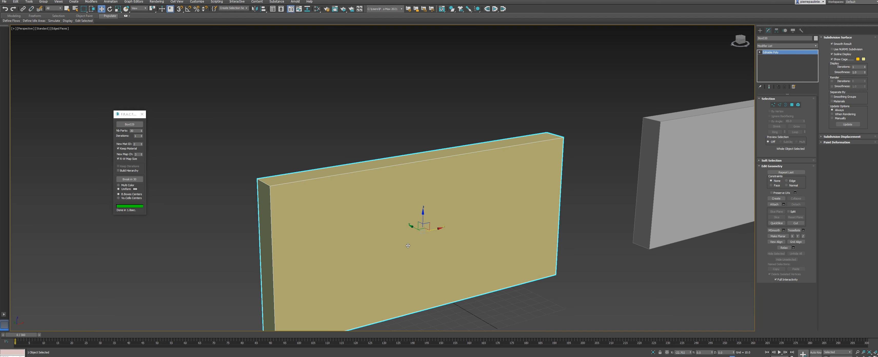
alt+middle_drag(384, 224, 395, 216)
alt+middle_drag(363, 195, 299, 192)
click(129, 124)
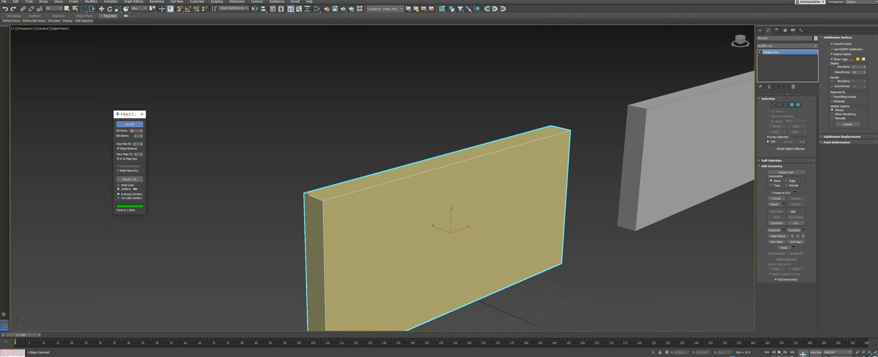
click(335, 204)
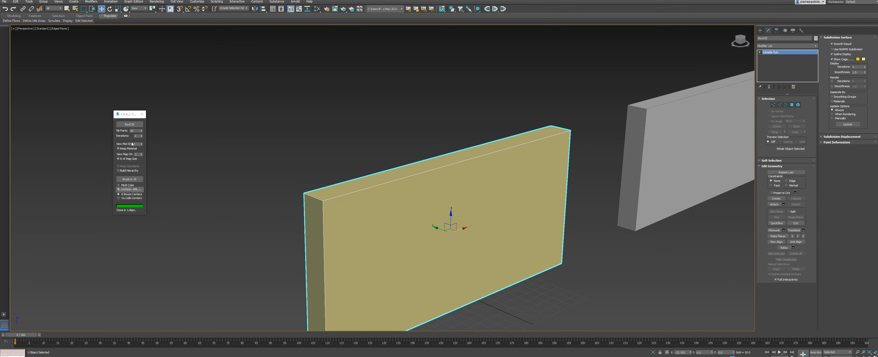
click(130, 178)
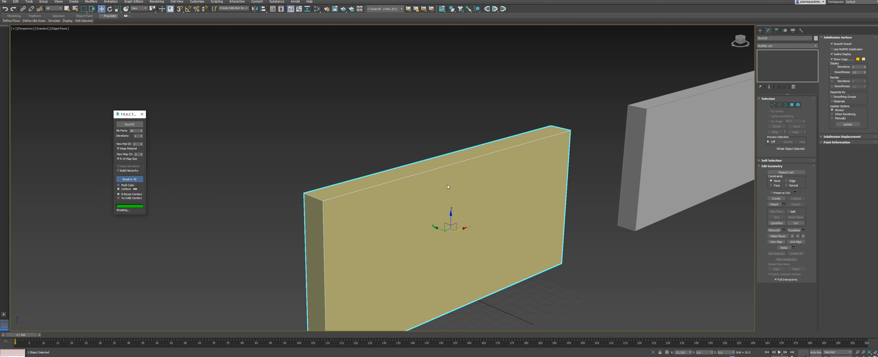
Step: Pull the upper corner fragment out of the fractured wall and examine the texture mapping on the exposed inner faces
alt+middle_drag(455, 195, 452, 195)
click(375, 193)
alt+middle_drag(375, 194, 418, 218)
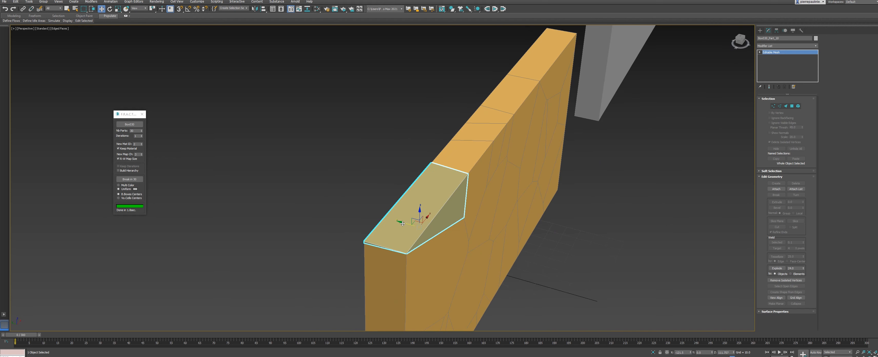
drag(402, 222, 333, 202)
alt+middle_drag(401, 203, 430, 202)
scroll(430, 202, up, 3)
scroll(443, 194, up, 3)
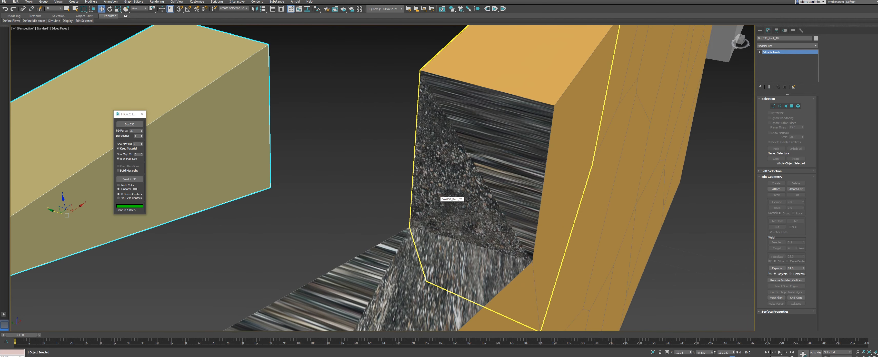
scroll(461, 174, up, 2)
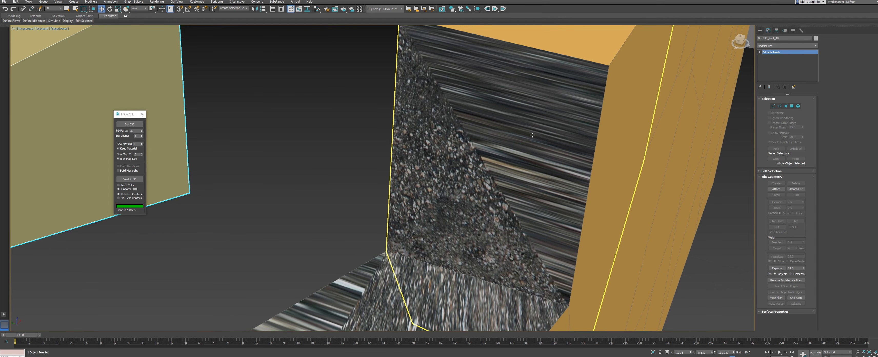
scroll(506, 177, down, 5)
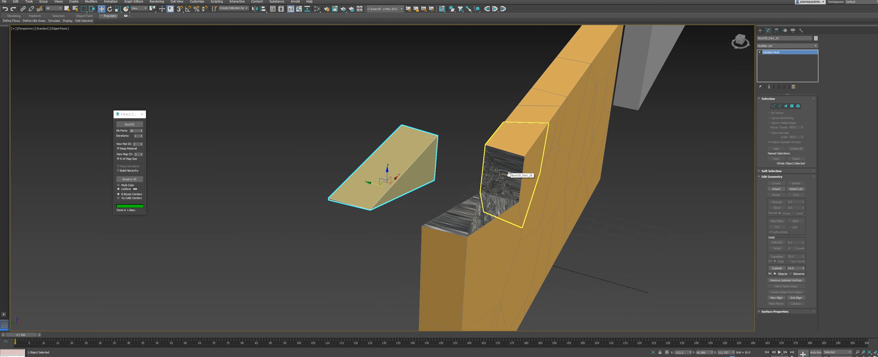
scroll(488, 166, up, 3)
scroll(488, 167, down, 8)
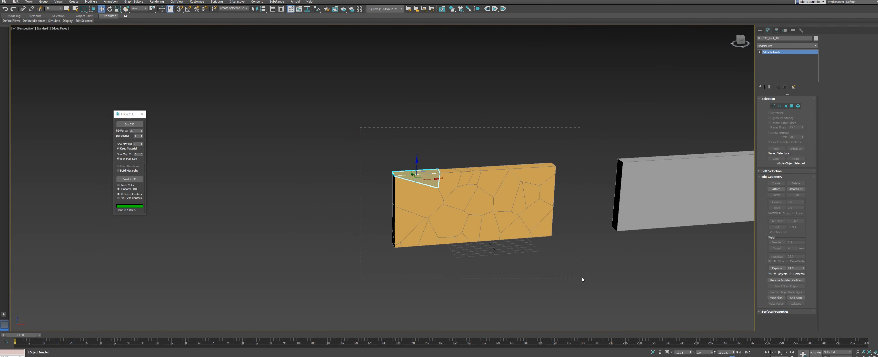
Step: Select all the wall fragments and convert them to Editable Poly
drag(583, 280, 583, 280)
alt+middle_drag(447, 201, 428, 197)
scroll(456, 197, up, 2)
right_click(417, 182)
mouse_move(453, 234)
click(487, 236)
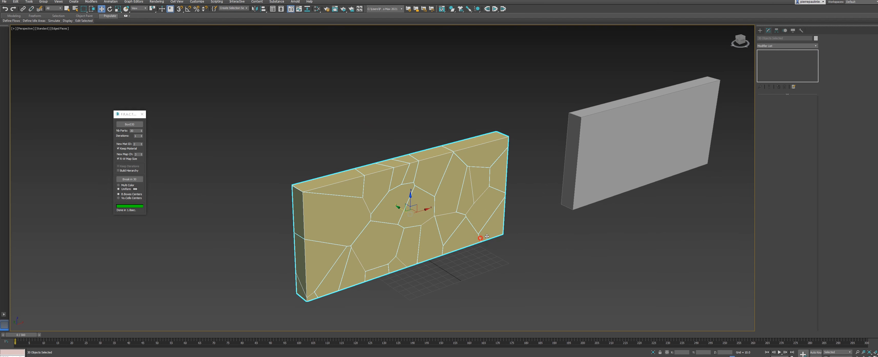
Step: Add an Unwrap UVW modifier to all selected fragments and open the UV editor
click(816, 46)
key(u)
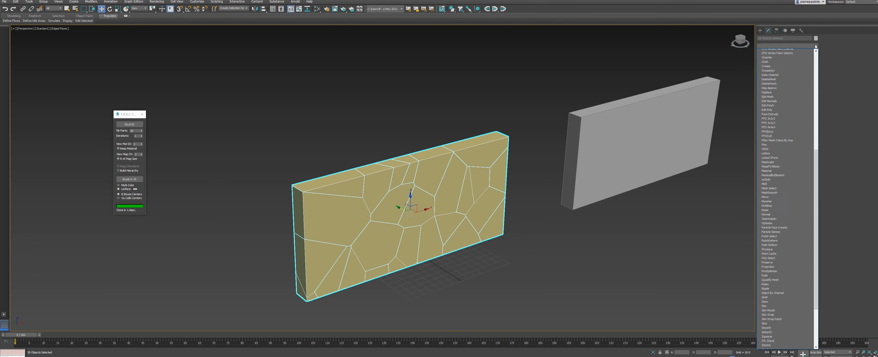
key(Return)
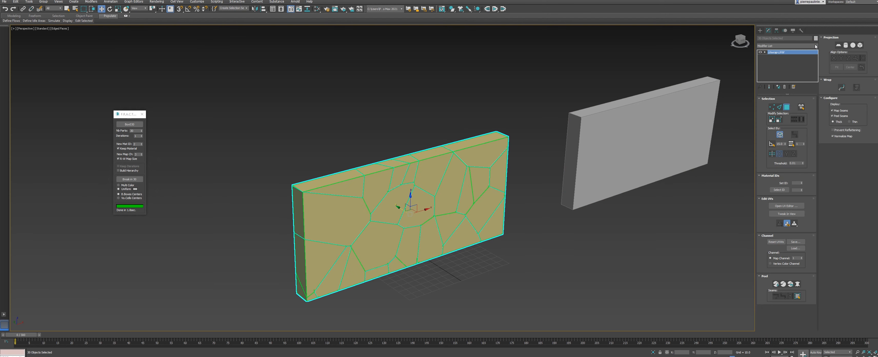
alt+middle_drag(501, 182, 483, 177)
alt+middle_drag(393, 199, 446, 202)
click(786, 205)
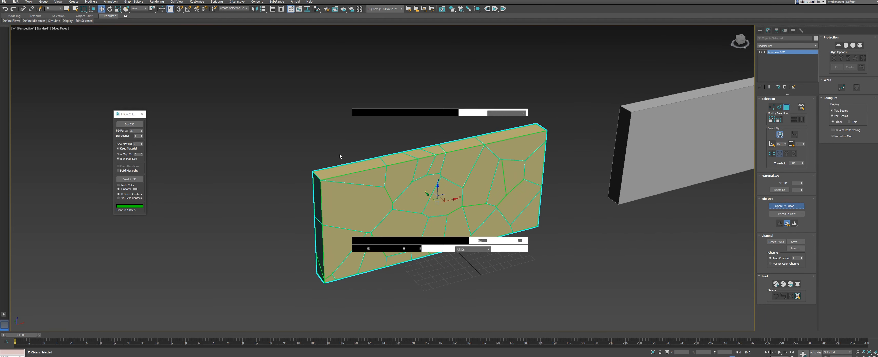
Step: Select all the fragments' UV faces and apply Flatten Mapping with its default settings
click(29, 182)
scroll(59, 132, down, 5)
drag(33, 86, 113, 169)
click(47, 23)
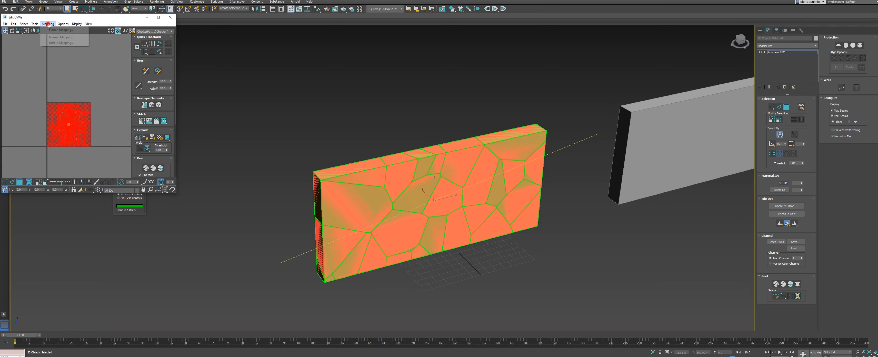
click(62, 29)
click(73, 36)
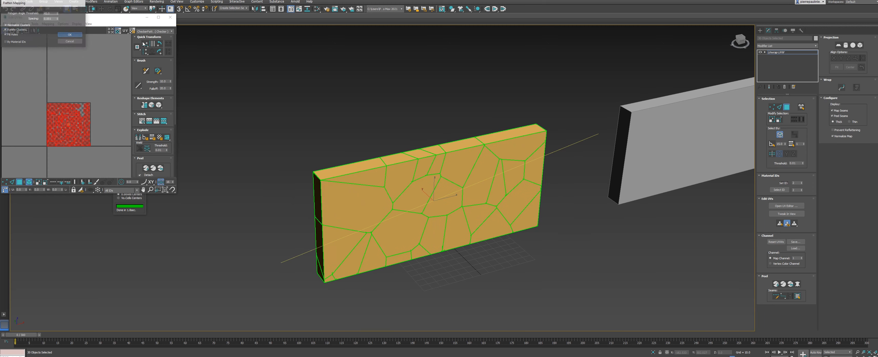
middle_drag(66, 80, 72, 75)
scroll(72, 75, up, 5)
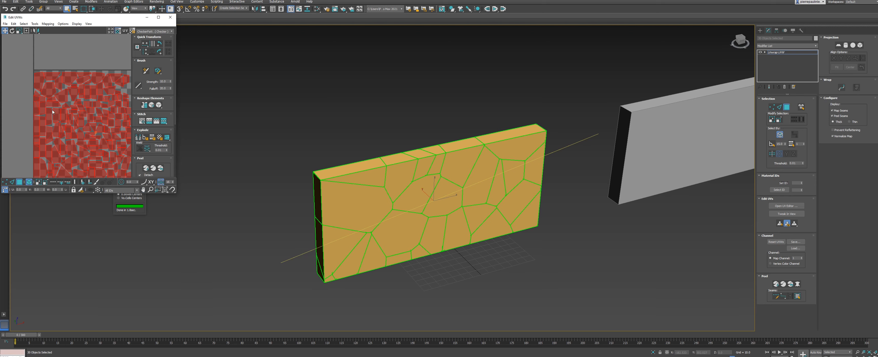
scroll(68, 120, up, 3)
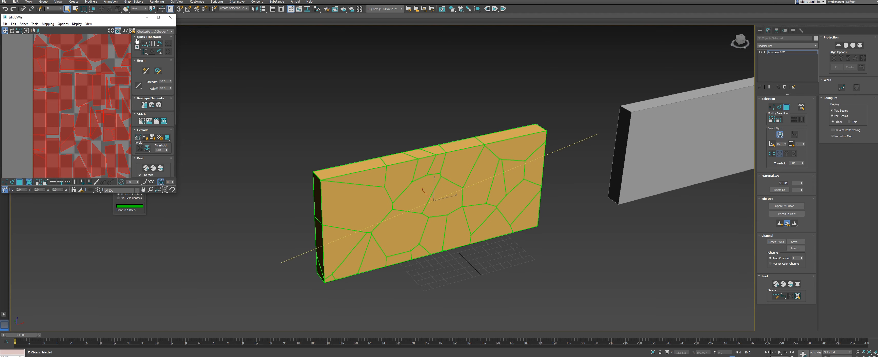
Step: Close the UV editor and collapse the Unwrap UVW modifier on all the selected wall fragments
click(170, 17)
right_click(777, 67)
click(784, 117)
click(464, 197)
alt+middle_drag(464, 191, 567, 215)
scroll(470, 219, up, 3)
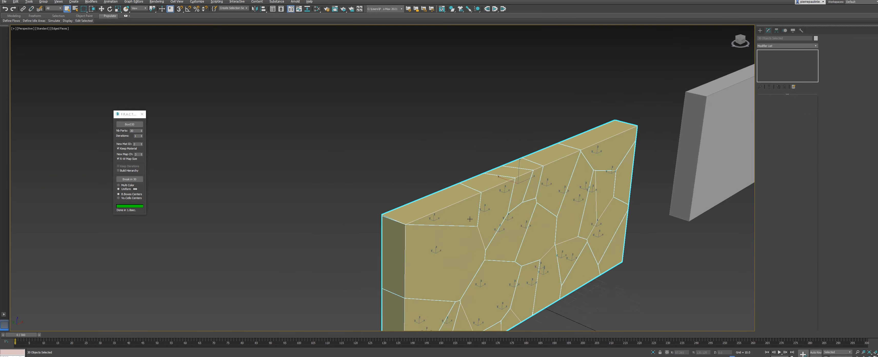
Step: Move the upper corner fragment away from the wall to expose the remapped inner faces
scroll(470, 219, up, 3)
click(445, 206)
alt+middle_drag(428, 204, 478, 228)
key(w)
drag(441, 239, 325, 195)
alt+middle_drag(326, 195, 304, 186)
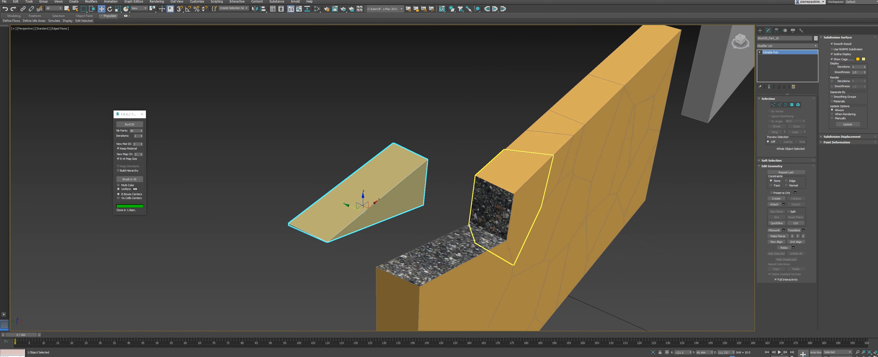
Step: Pull the fragment next to the open corner out of the wall and inspect its inner faces
middle_drag(519, 207, 532, 219)
click(504, 213)
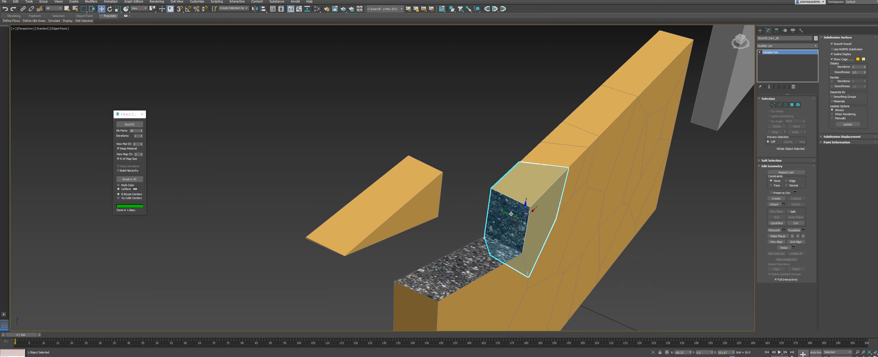
drag(511, 213, 614, 254)
alt+middle_drag(576, 249, 563, 217)
scroll(556, 224, down, 5)
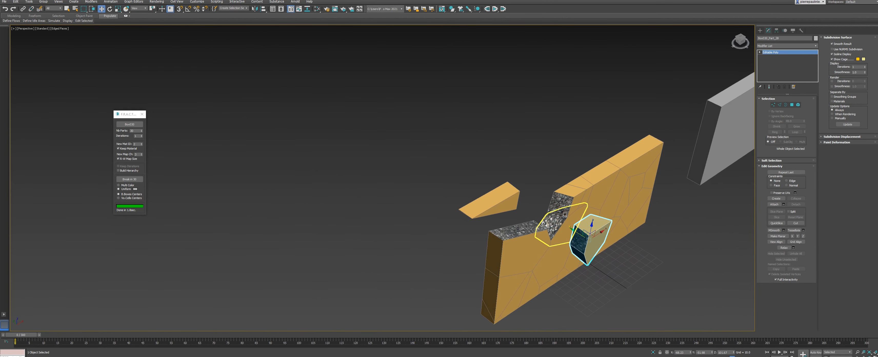
scroll(563, 217, up, 5)
Step: Open the material editor beside the wall and display the asphalt stone bitmap's parameters
click(317, 10)
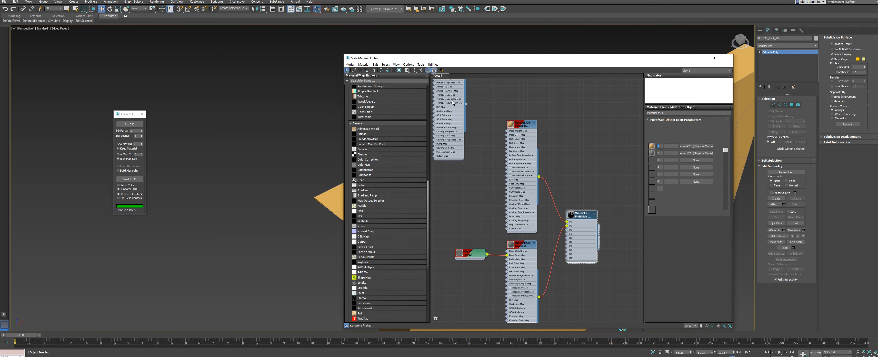
drag(483, 57, 191, 42)
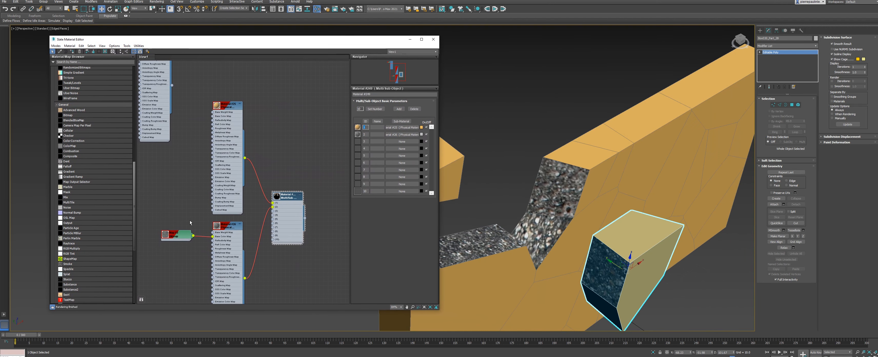
double_click(178, 235)
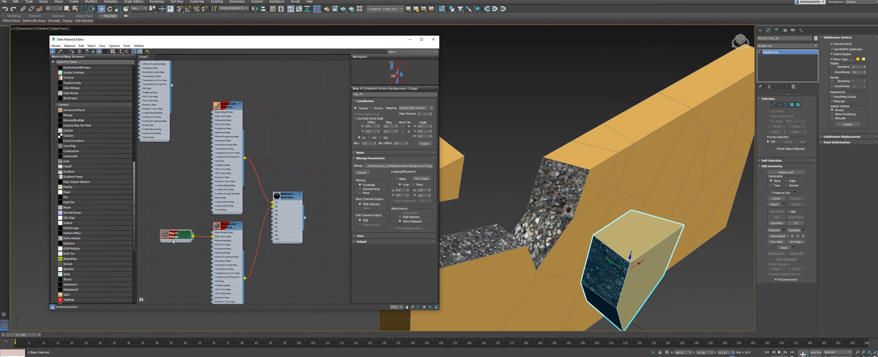
Step: Set the asphalt stone bitmap's U and V tiling to 2 and check the inner faces
drag(393, 126, 380, 126)
text(2)
key(Tab)
text(2)
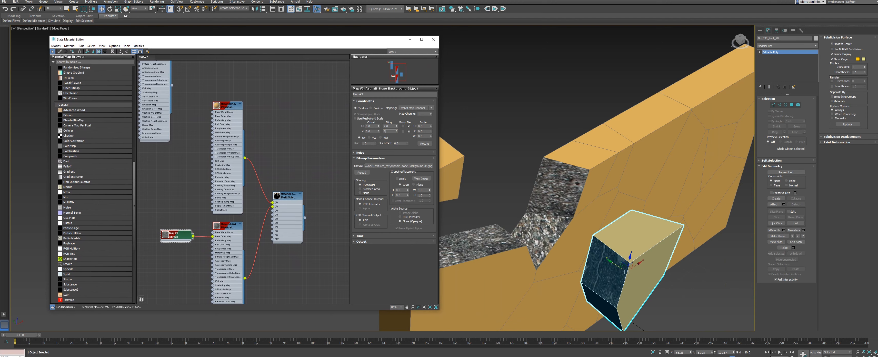
key(Return)
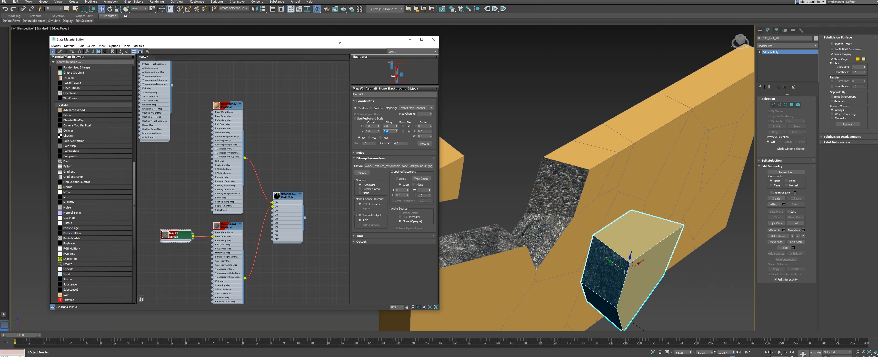
drag(338, 41, 304, 46)
alt+middle_drag(503, 170, 491, 182)
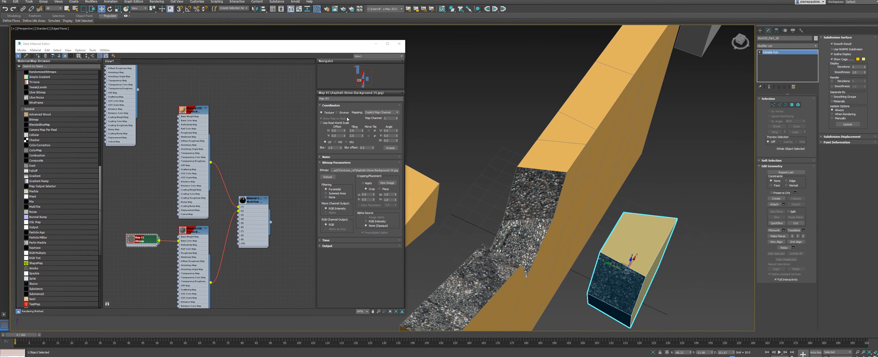
Step: Set the asphalt stone bitmap's U and V tiling to 5
drag(357, 131, 344, 131)
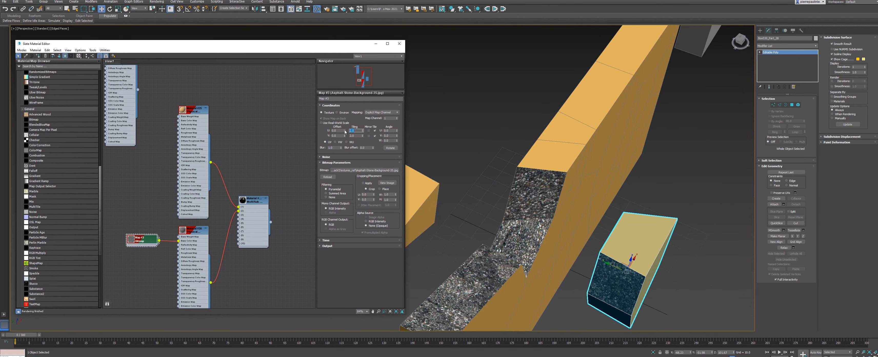
text(5)
key(Tab)
text(5)
key(Return)
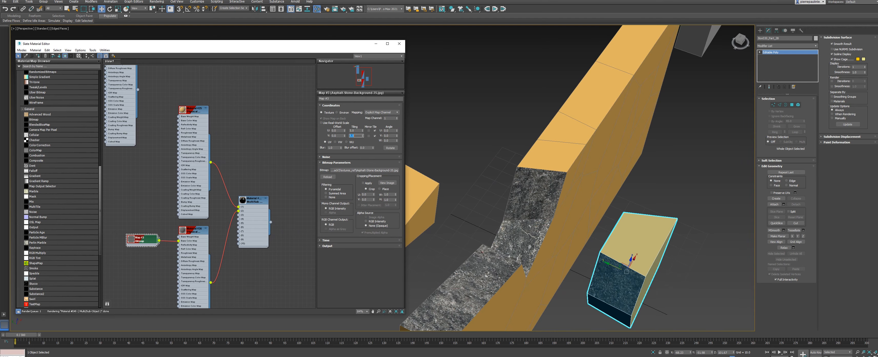
Step: Pull two more fragments out of the wall and inspect the denser texture on their inner faces
middle_drag(533, 194, 583, 109)
click(541, 243)
alt+middle_drag(541, 244, 525, 224)
drag(511, 224, 484, 181)
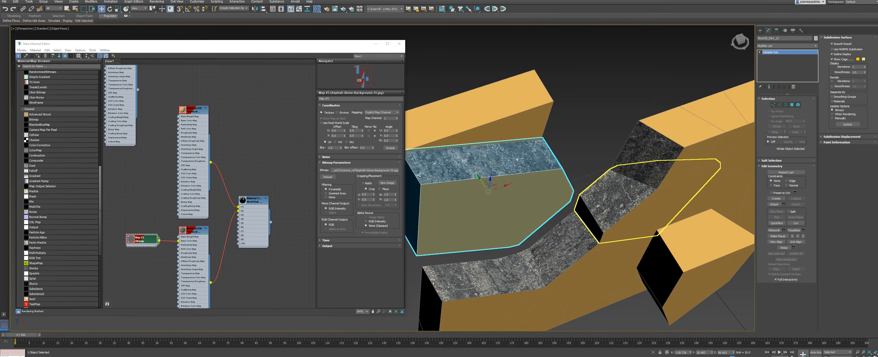
click(633, 199)
drag(634, 184, 597, 133)
alt+middle_drag(597, 208, 624, 191)
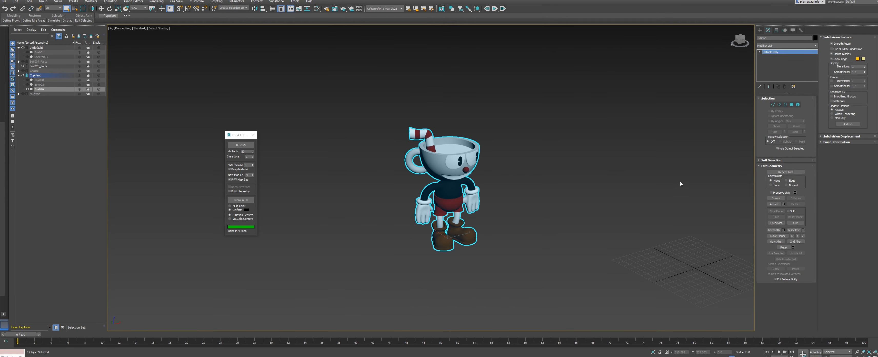
Step: Add an Unwrap UVW modifier to the cup-headed character, briefly open the UV editor, and examine the seams on the model
middle_drag(653, 177, 671, 192)
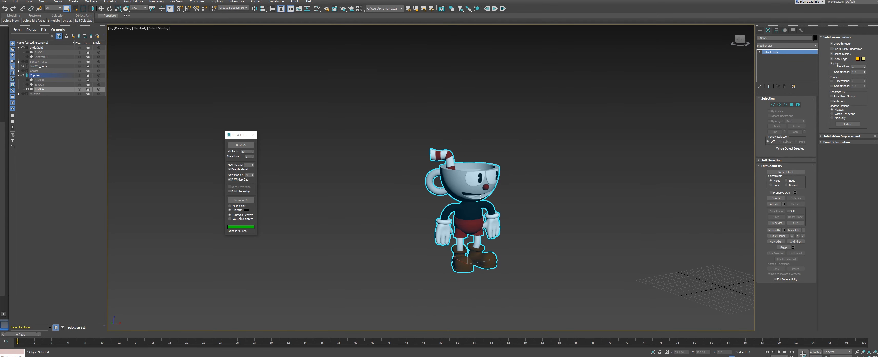
scroll(481, 197, up, 3)
click(529, 191)
click(460, 179)
alt+middle_drag(516, 168, 528, 180)
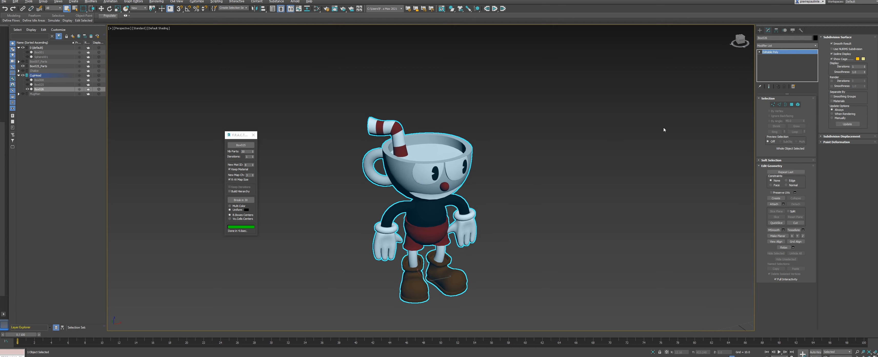
click(816, 46)
drag(816, 63, 816, 201)
click(771, 289)
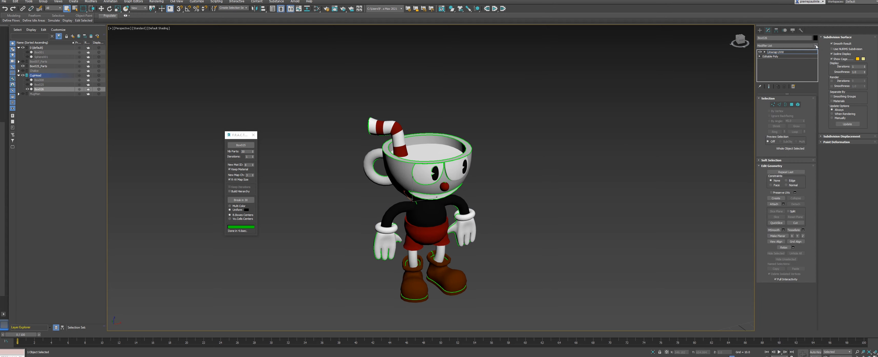
click(788, 205)
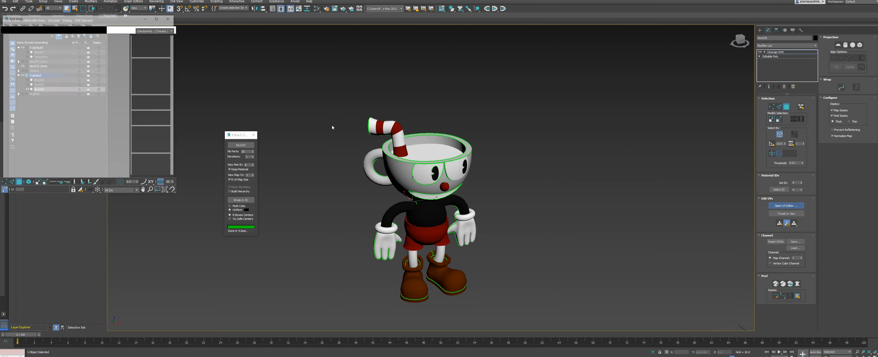
click(170, 17)
alt+middle_drag(537, 179, 582, 164)
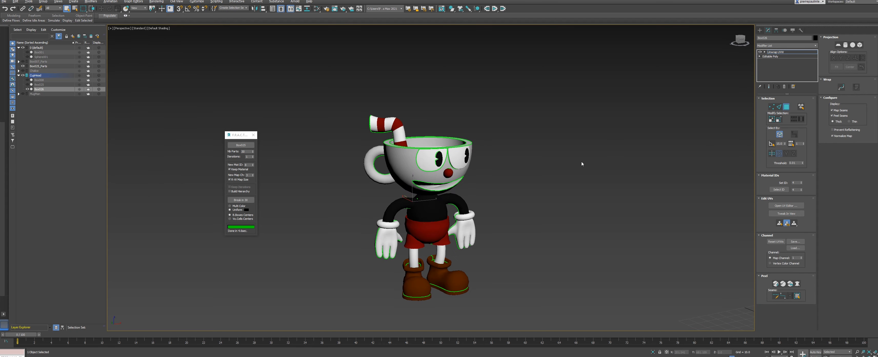
Step: Remove the Unwrap UVW modifier from the character
click(790, 53)
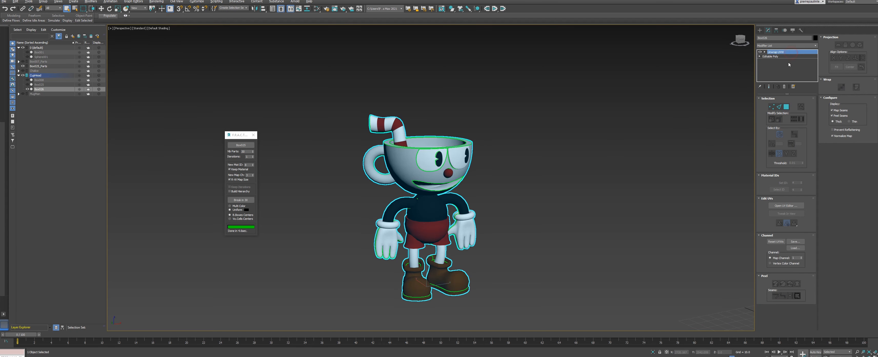
click(785, 86)
mouse_move(559, 170)
alt+middle_down()
mouse_move(432, 174)
mouse_move(561, 160)
alt+middle_up()
scroll(432, 173, up, 3)
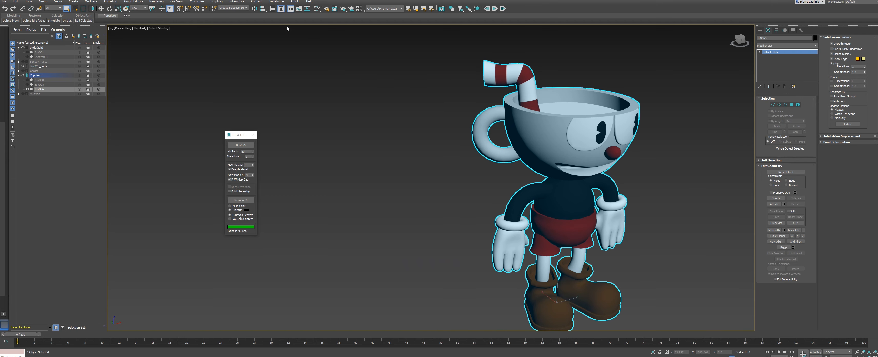
Step: Open the material editor and load the character's material into the node view by sampling it from the model
click(314, 11)
middle_drag(251, 215, 190, 219)
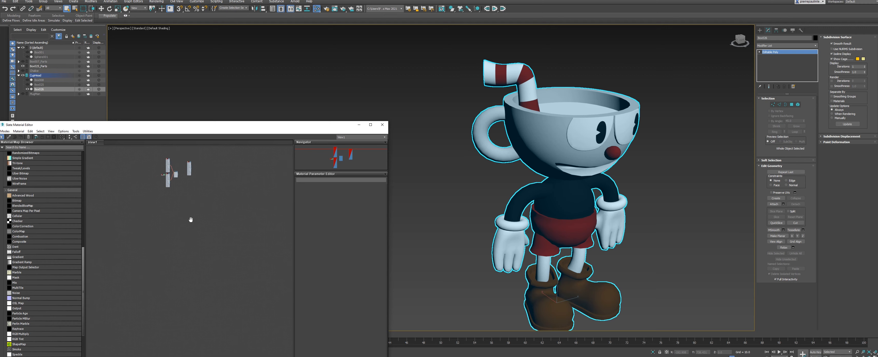
scroll(203, 211, up, 2)
middle_drag(215, 199, 204, 221)
click(10, 138)
click(546, 139)
middle_drag(221, 226, 239, 201)
drag(219, 125, 282, 58)
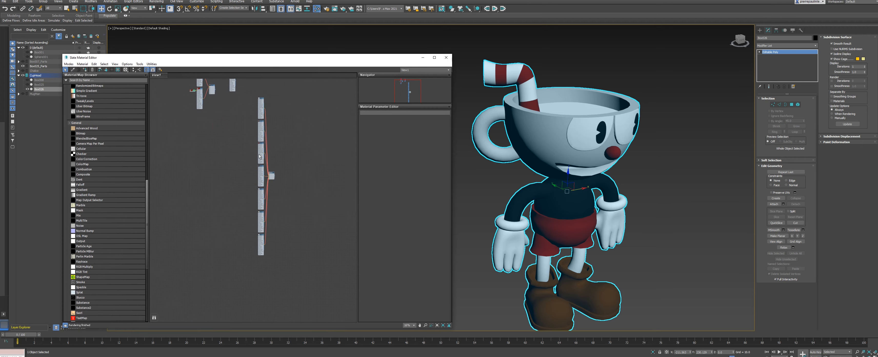
Step: Display the character's Multi/Sub-Object material parameters and review its sub-material IDs and connected nodes
scroll(295, 172, up, 3)
scroll(295, 163, up, 5)
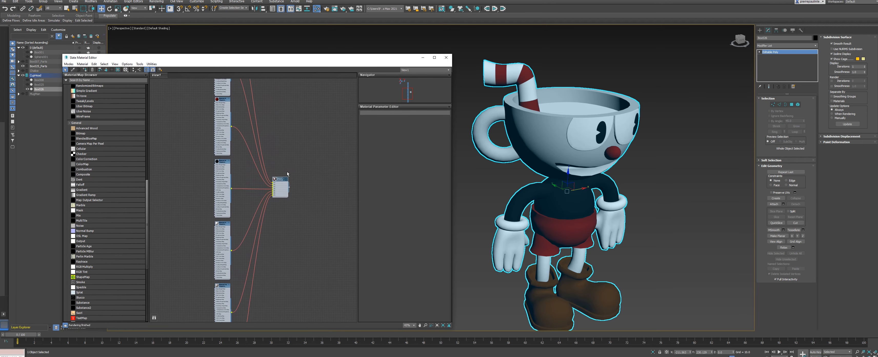
double_click(280, 188)
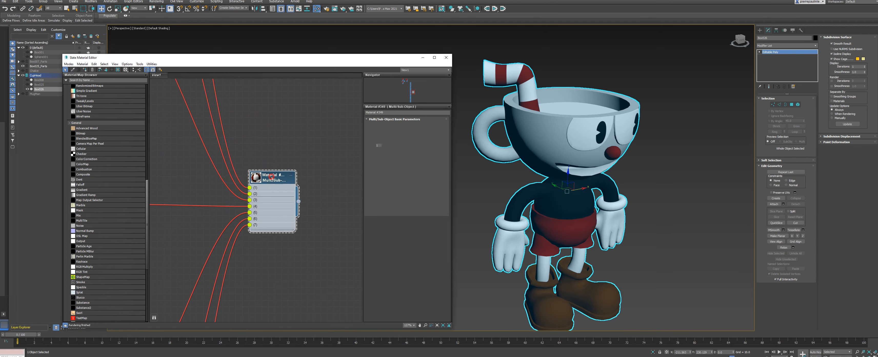
scroll(308, 177, up, 1)
drag(308, 175, 311, 174)
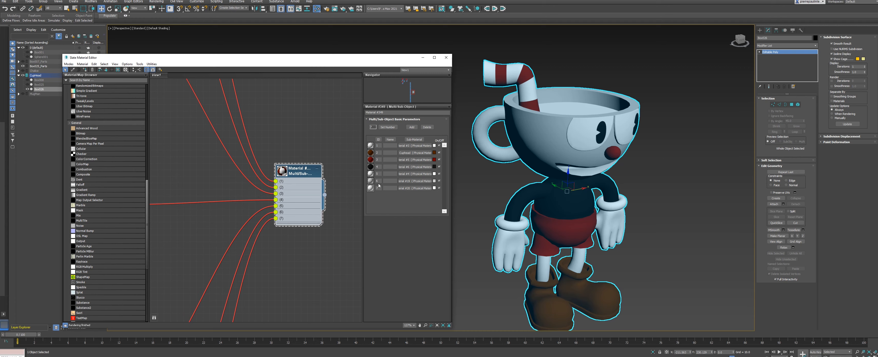
scroll(298, 226, down, 5)
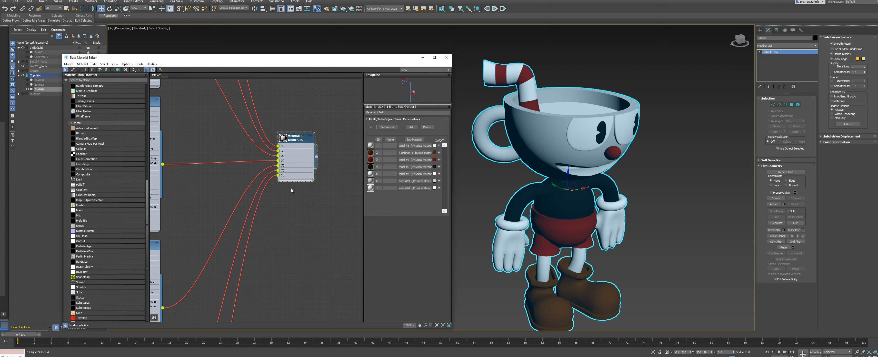
scroll(281, 208, down, 3)
middle_drag(253, 185, 263, 248)
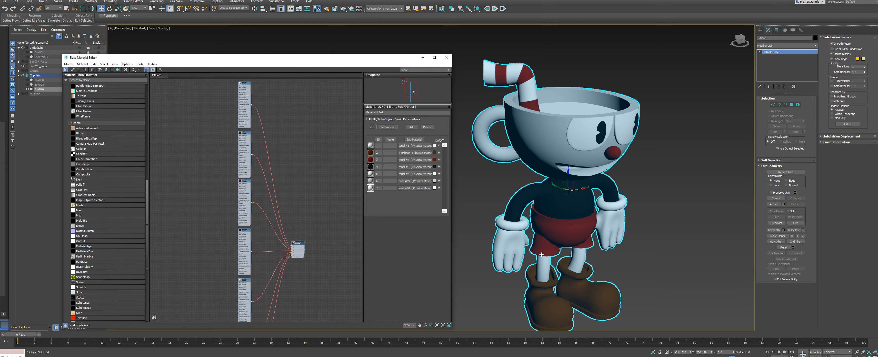
middle_drag(309, 204, 274, 101)
drag(266, 142, 282, 149)
scroll(286, 150, up, 2)
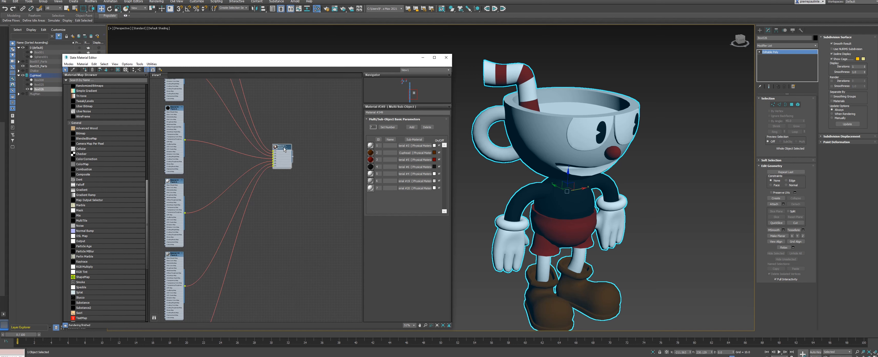
Step: Add an eighth sub-material to the character's Multi/Sub-Object material and display its Physical Material parameters
click(412, 128)
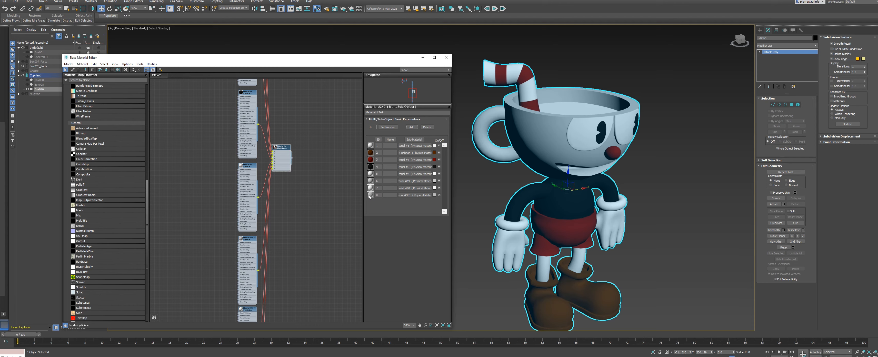
middle_drag(287, 263, 277, 114)
middle_drag(261, 205, 276, 205)
double_click(257, 233)
Step: Connect the asphalt stone bitmap to the new material's base color, set its roughness to 1.0, and close the material editor
scroll(283, 167, down, 6)
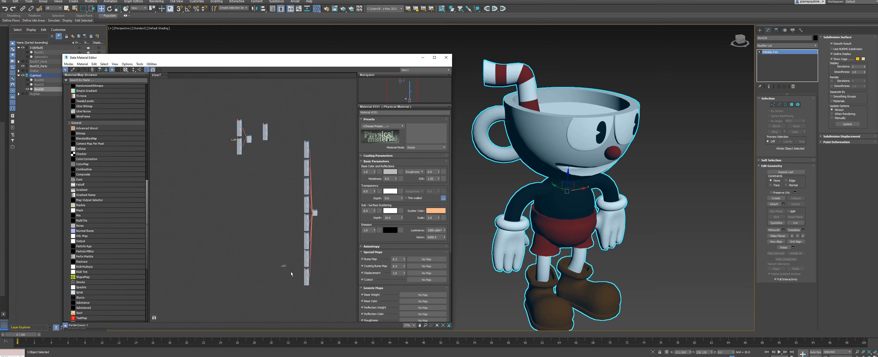
scroll(307, 274, up, 8)
drag(226, 278, 294, 255)
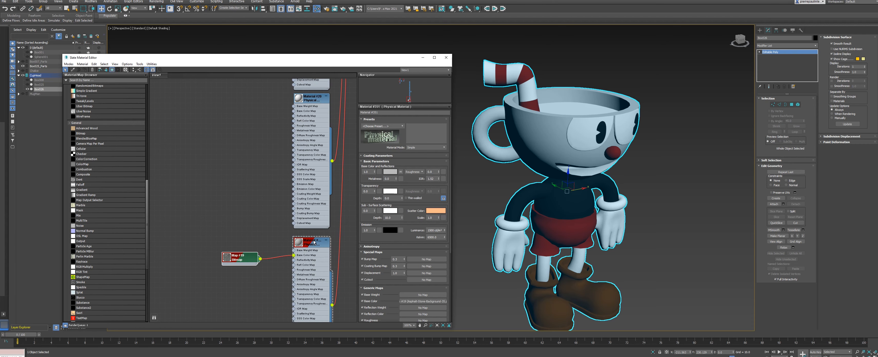
middle_drag(317, 234, 294, 227)
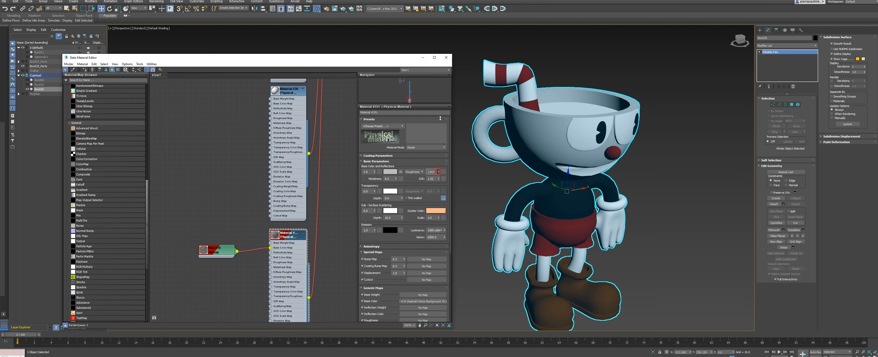
scroll(249, 238, down, 2)
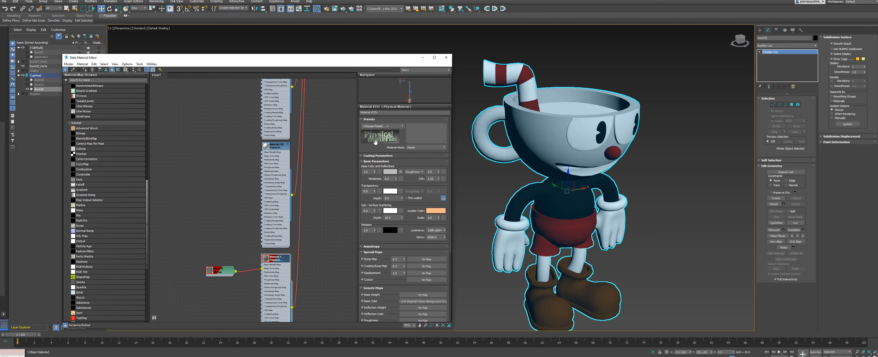
click(446, 57)
alt+middle_drag(481, 127, 362, 169)
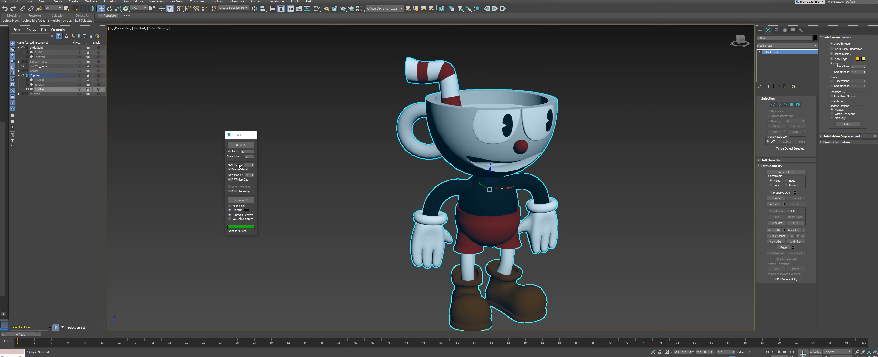
Step: Set the new inner-face material ID to 8 and fracture the character into 50 parts
click(253, 166)
drag(241, 134, 223, 123)
click(226, 133)
click(443, 146)
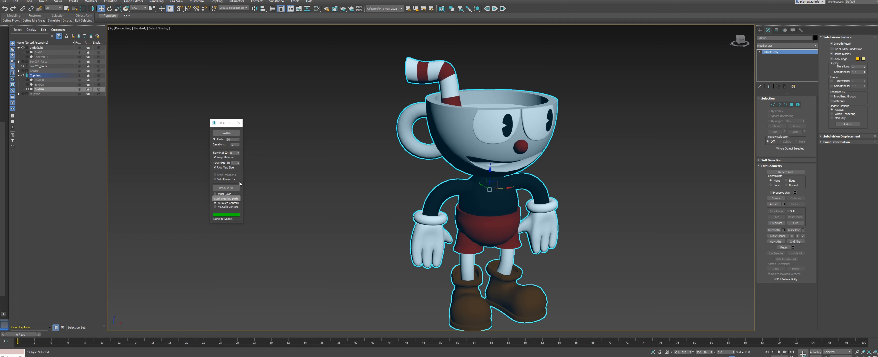
click(232, 139)
click(226, 188)
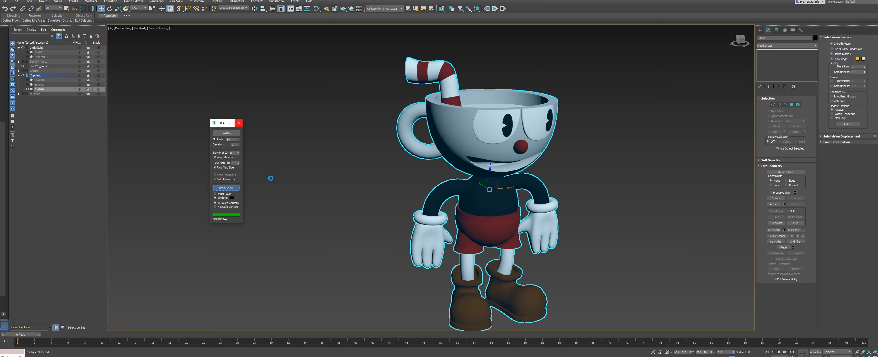
Step: Pull a cup fragment beside the handle away to examine its inner-face texture mapping, and undo the move
alt+middle_drag(354, 190, 309, 182)
click(398, 137)
alt+middle_drag(408, 154, 405, 161)
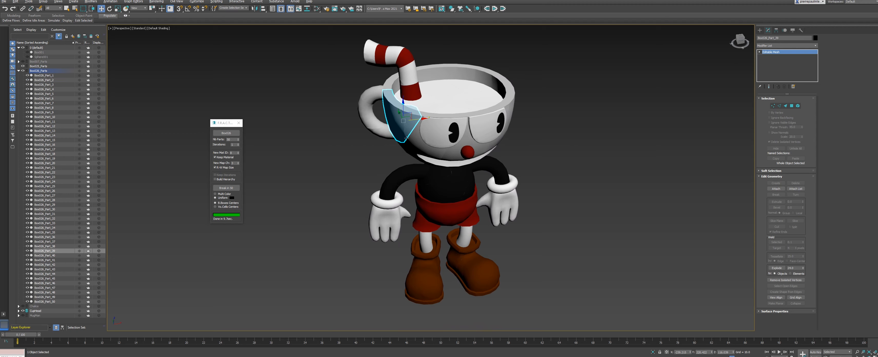
scroll(405, 120, up, 3)
drag(405, 122, 336, 126)
alt+middle_drag(336, 126, 406, 198)
scroll(391, 126, up, 5)
scroll(343, 135, up, 5)
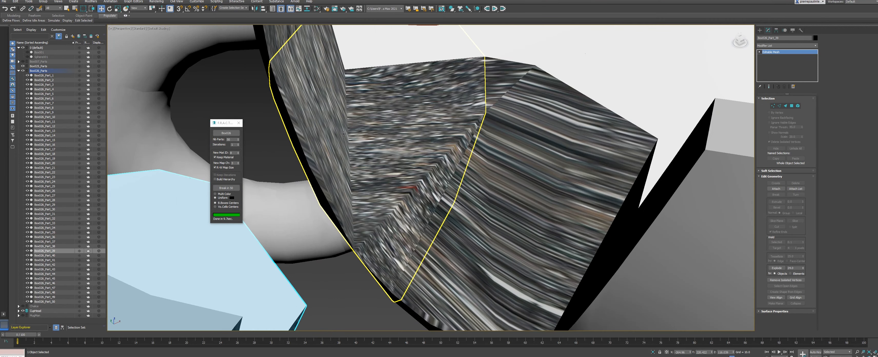
scroll(382, 158, down, 10)
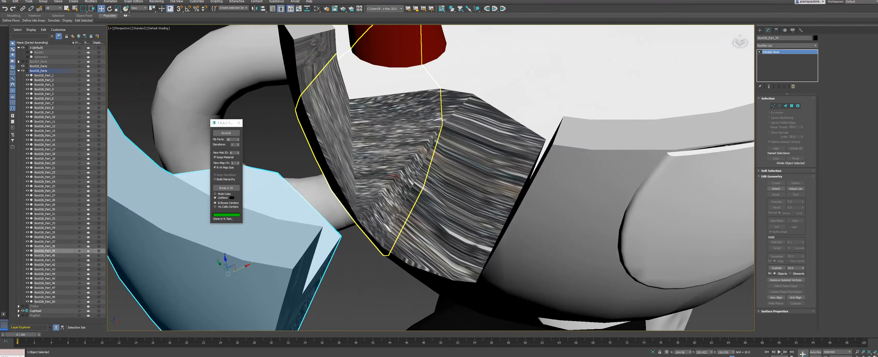
scroll(384, 158, down, 4)
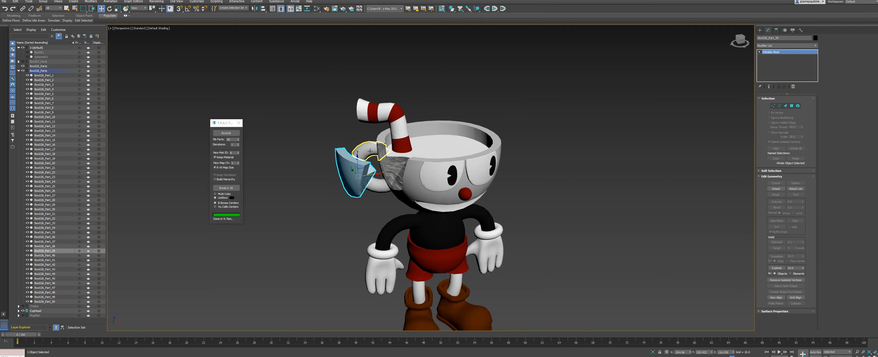
key(ctrl+z)
scroll(409, 149, down, 4)
alt+middle_drag(413, 151, 408, 142)
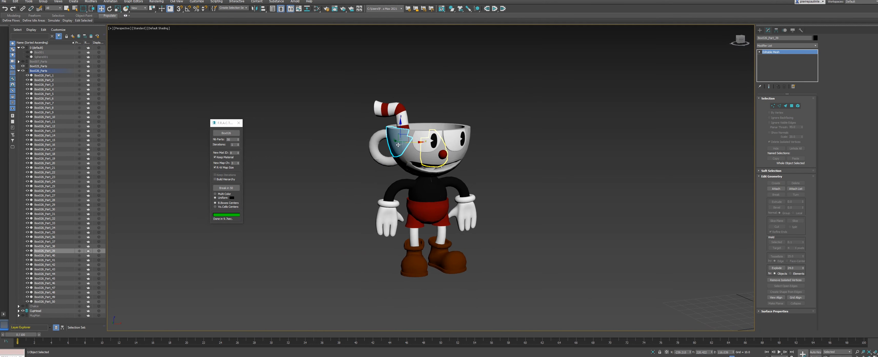
alt+middle_drag(438, 175, 441, 169)
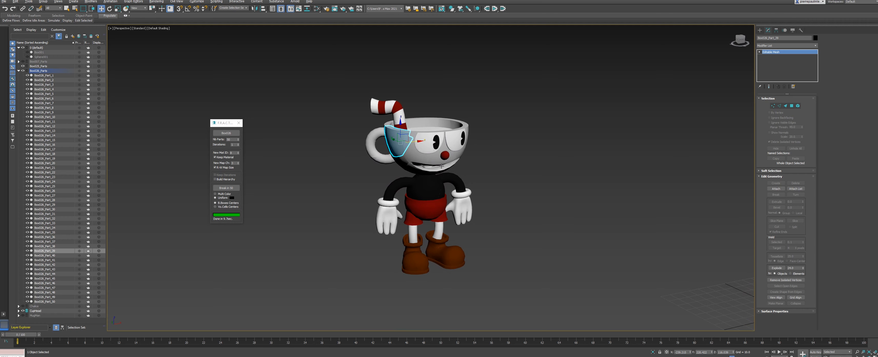
Step: Select all character fragments and apply an Unwrap UVW modifier to them
mouse_move(405, 208)
alt+middle_down()
mouse_move(465, 200)
mouse_move(401, 204)
alt+middle_up()
drag(321, 68, 476, 257)
alt+middle_drag(477, 257, 473, 231)
scroll(473, 231, up, 4)
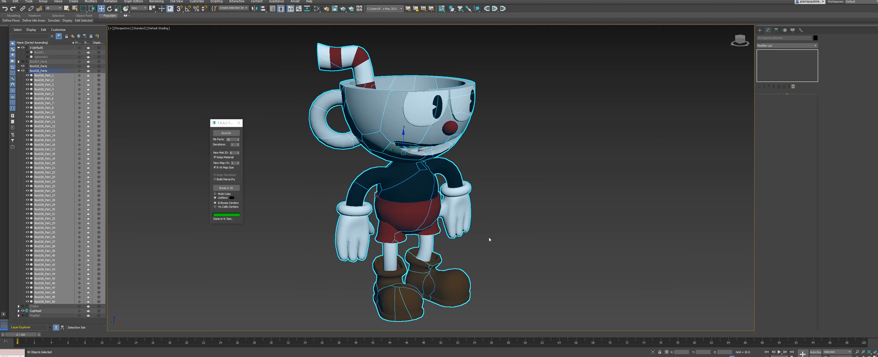
click(815, 46)
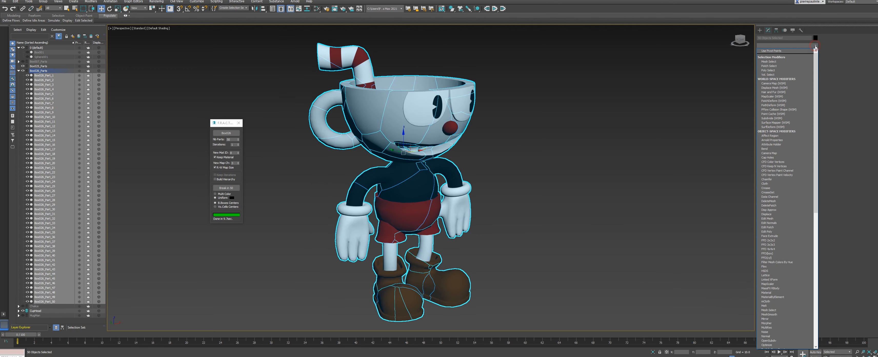
right_click(393, 136)
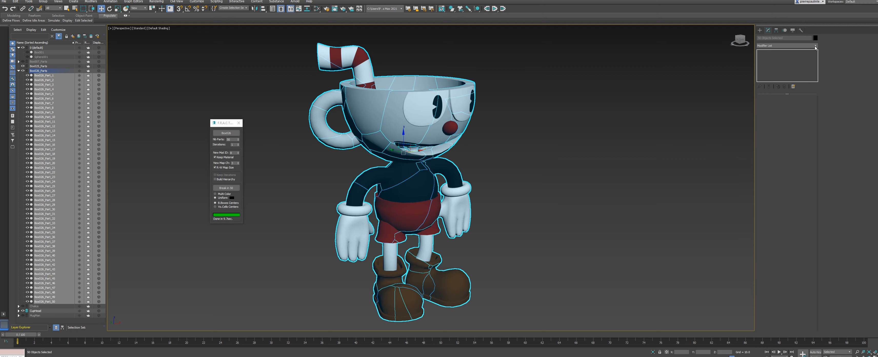
click(816, 46)
key(u)
key(Return)
Step: Open the UV editor for the fragments and place it beside the character
click(788, 207)
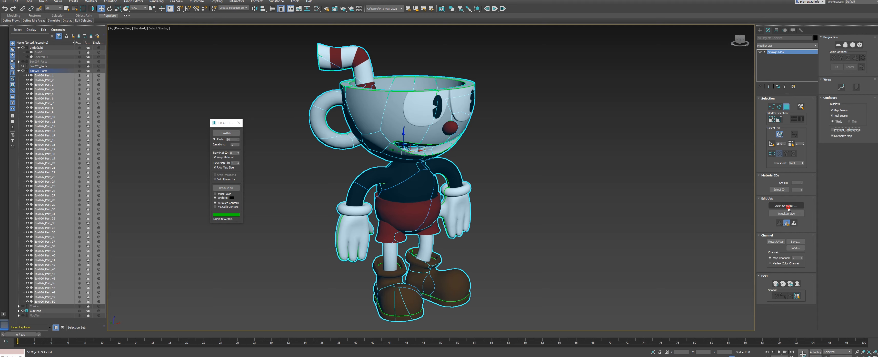
middle_drag(266, 143, 319, 158)
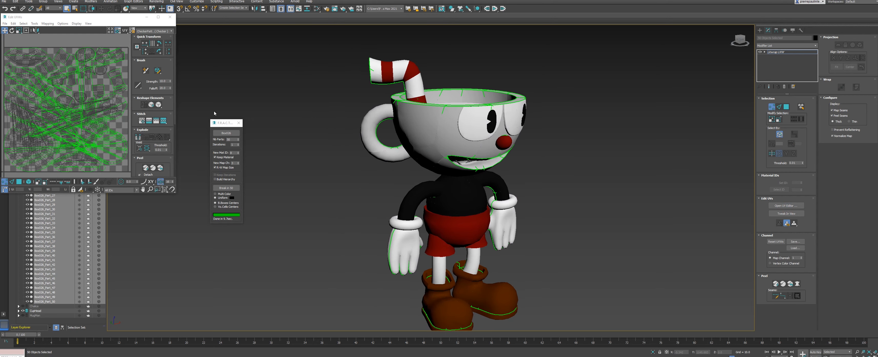
drag(109, 20, 237, 111)
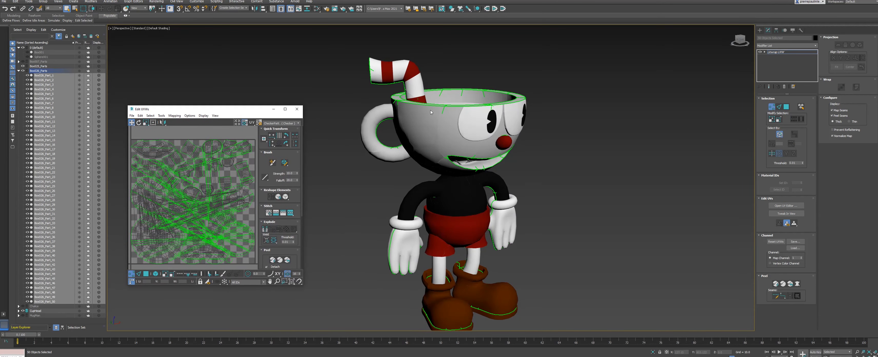
alt+middle_drag(425, 143, 424, 140)
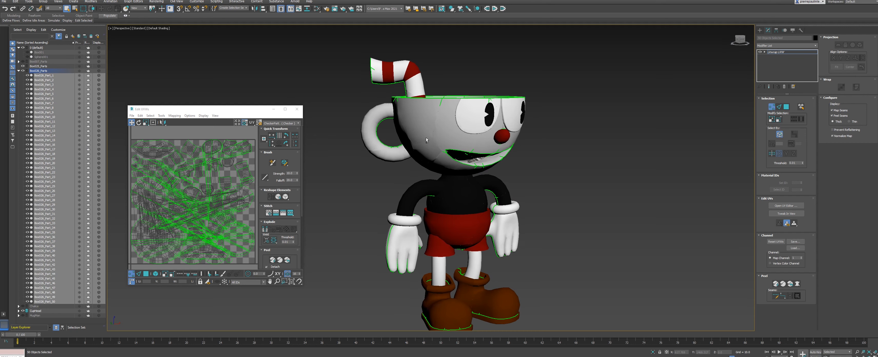
alt+middle_drag(456, 159, 460, 165)
middle_drag(191, 164, 192, 157)
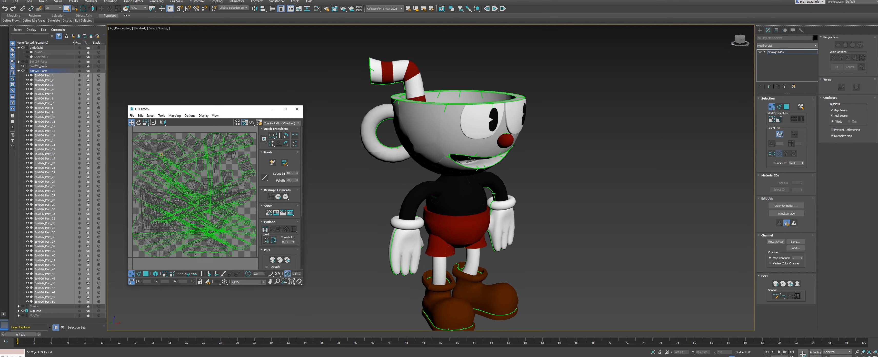
scroll(442, 156, up, 3)
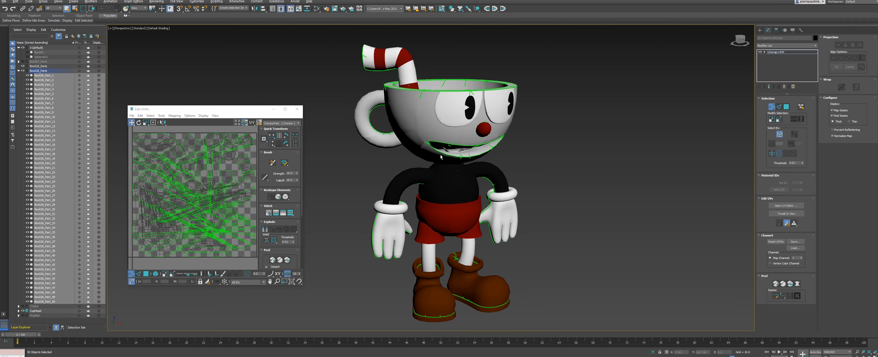
alt+middle_drag(443, 156, 643, 212)
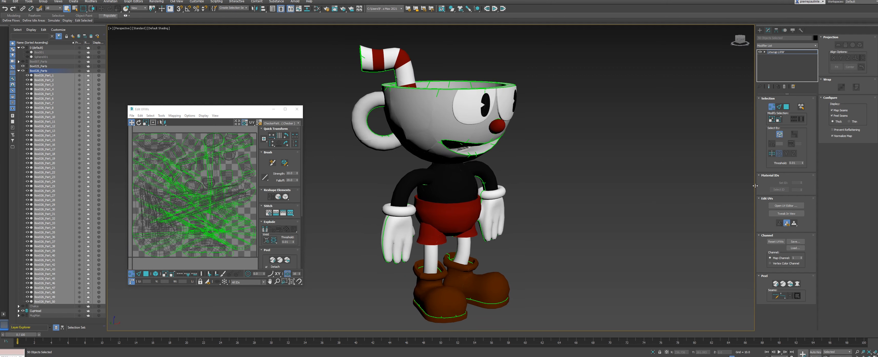
Step: Select the fragments' inner faces at polygon level by material ID 8
click(787, 107)
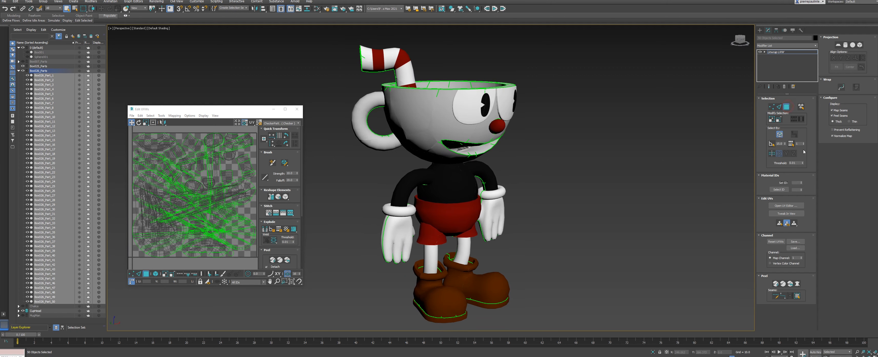
click(802, 189)
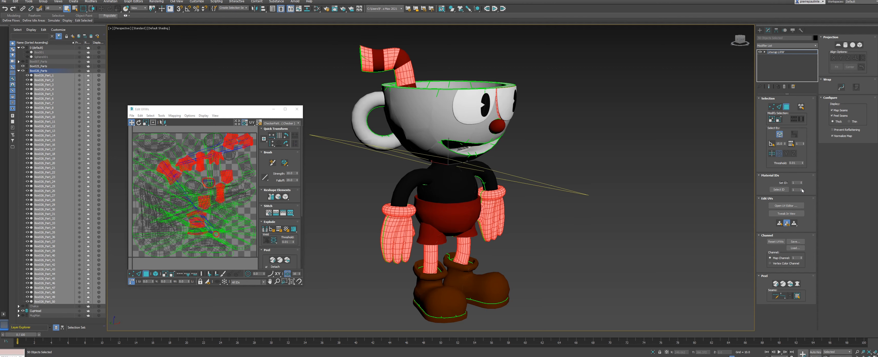
click(802, 190)
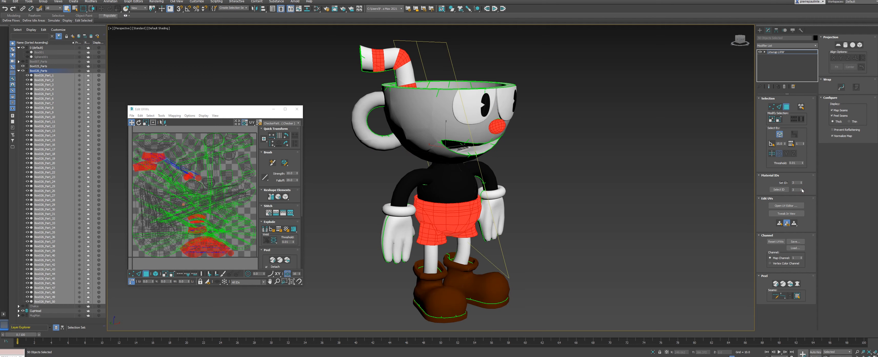
click(801, 189)
click(802, 190)
click(802, 190)
click(802, 189)
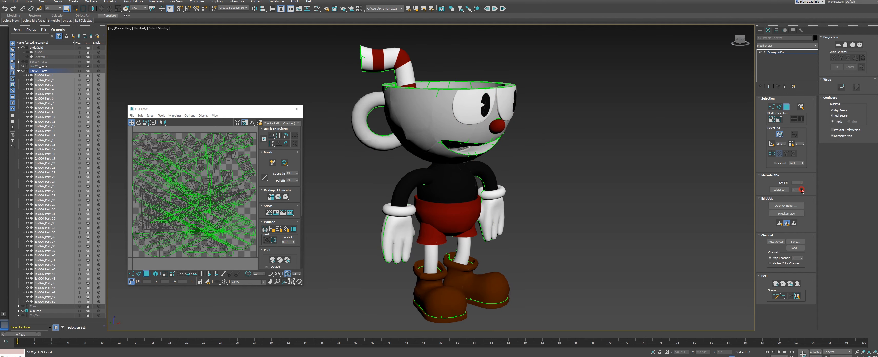
click(802, 190)
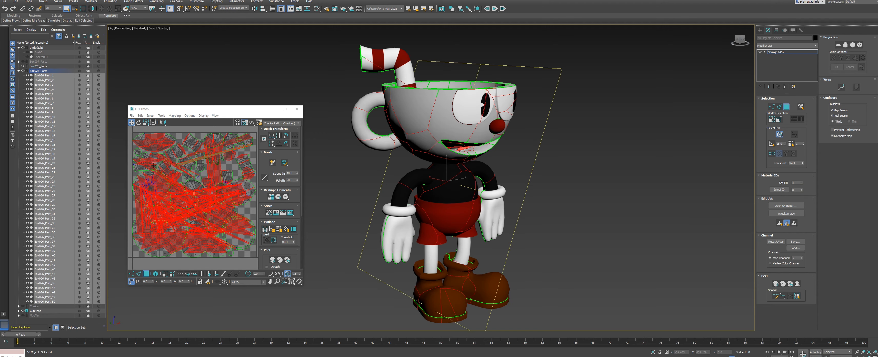
Step: Apply Flatten Mapping to the UVs of the selected inner faces
alt+middle_drag(437, 154, 532, 145)
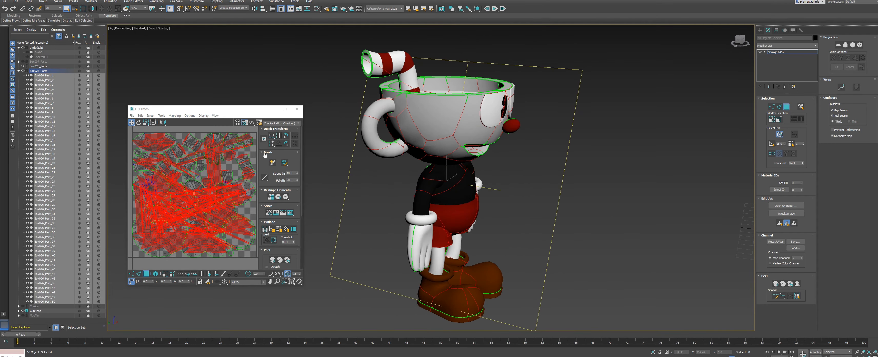
click(174, 116)
click(182, 122)
click(71, 35)
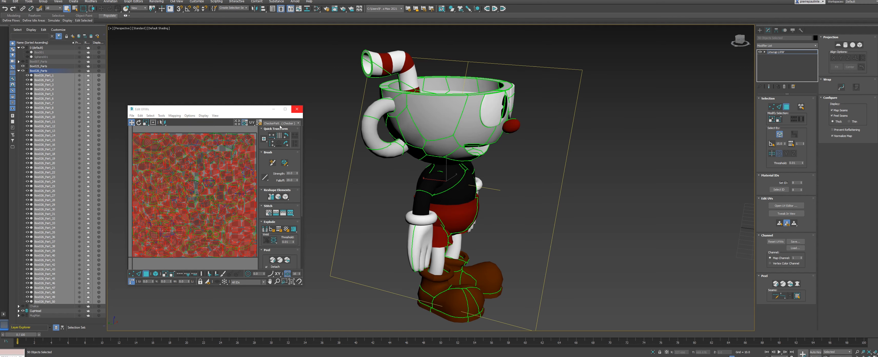
Step: Move the flattened inner-face UVs outside the texture square and undo the move
scroll(235, 190, down, 3)
drag(235, 191, 146, 225)
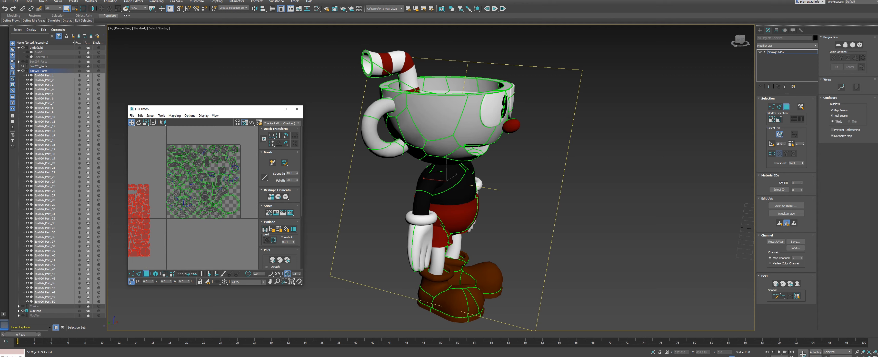
key(ctrl+z)
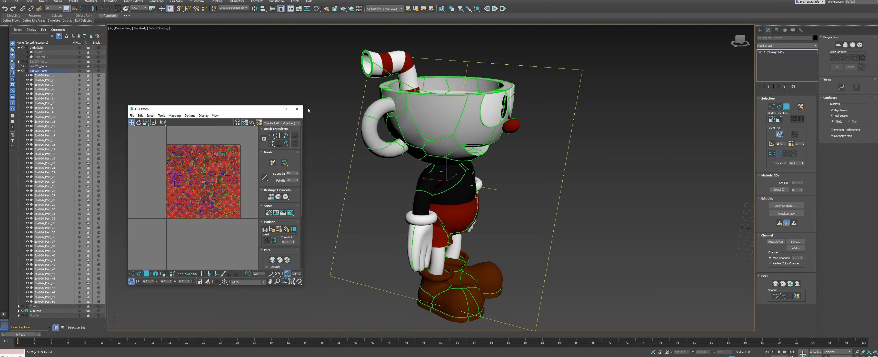
Step: Close the UV editor and collapse the fragments' entire modifier stack
click(297, 109)
right_click(792, 64)
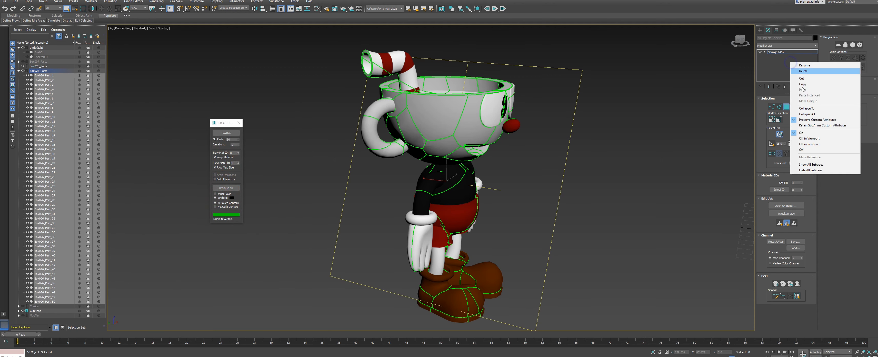
click(800, 114)
click(463, 195)
Step: Turn all selected character fragments into dynamic rigid bodies
alt+middle_drag(467, 197, 501, 163)
drag(452, 9, 463, 21)
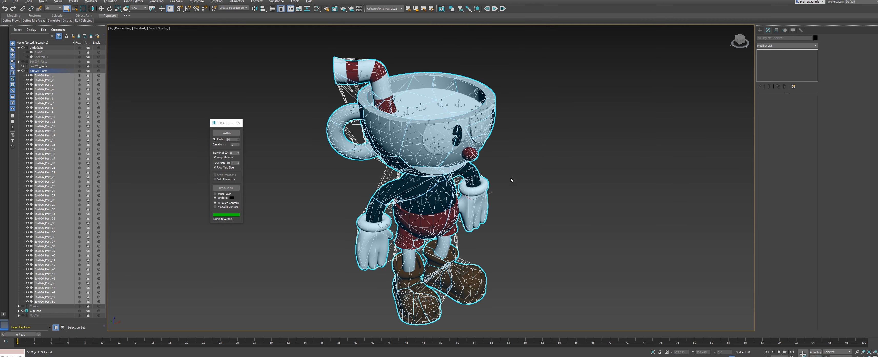
scroll(510, 174, down, 2)
alt+middle_drag(510, 174, 497, 169)
Step: Run the physics simulation, clear the selection, and inspect the inner-face textures on the collapsed fragments
click(496, 9)
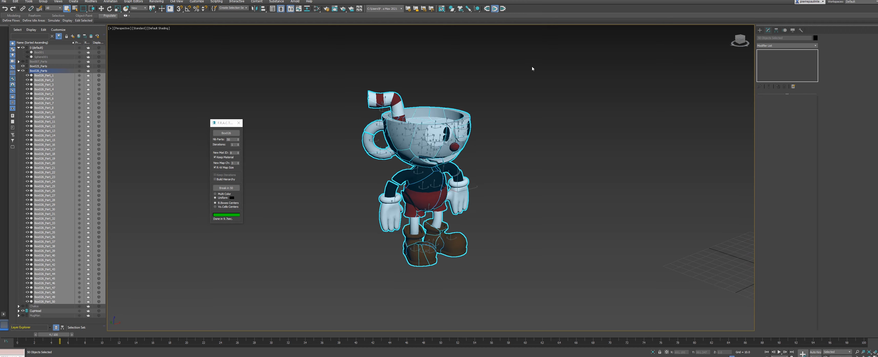
click(528, 85)
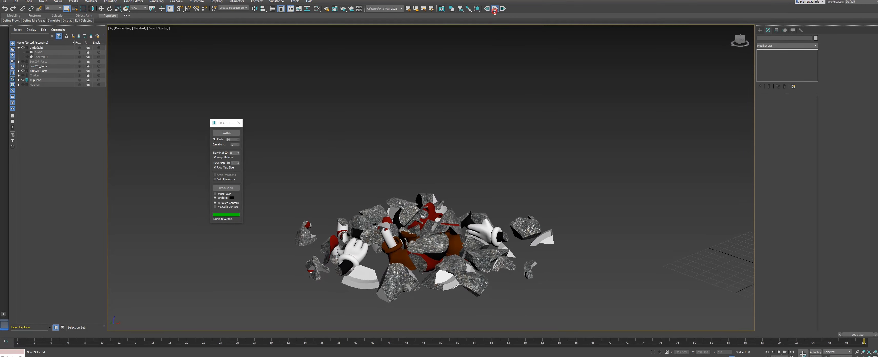
alt+middle_drag(497, 125, 470, 143)
scroll(479, 138, up, 6)
alt+middle_drag(422, 255, 442, 246)
scroll(441, 246, down, 5)
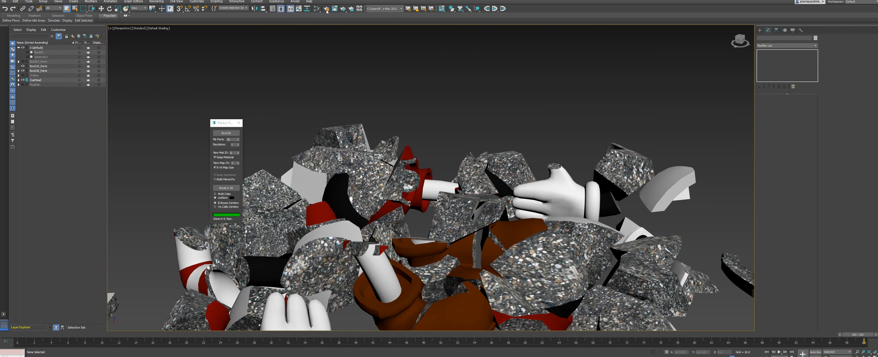
Step: Reopen the material editor and set the asphalt stone bitmap's U and V tiling to 5.0
click(317, 9)
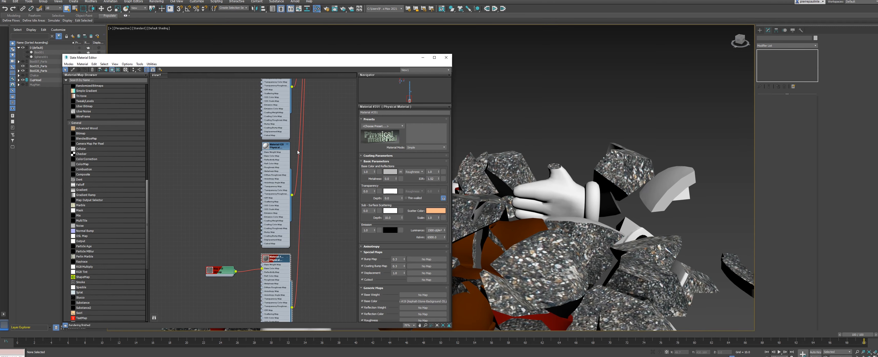
double_click(223, 273)
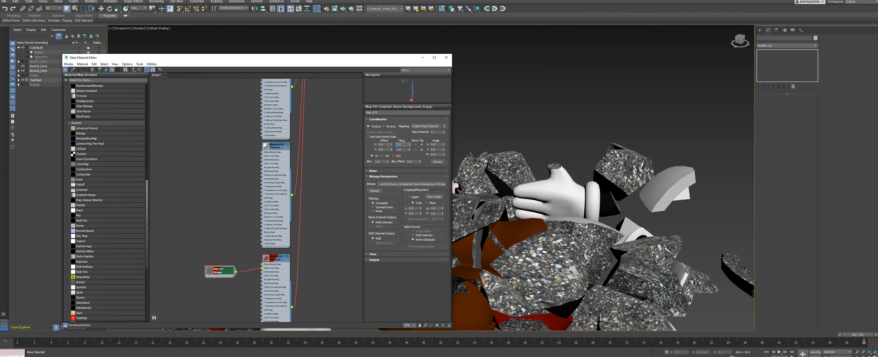
key(Tab)
text(5)
key(Return)
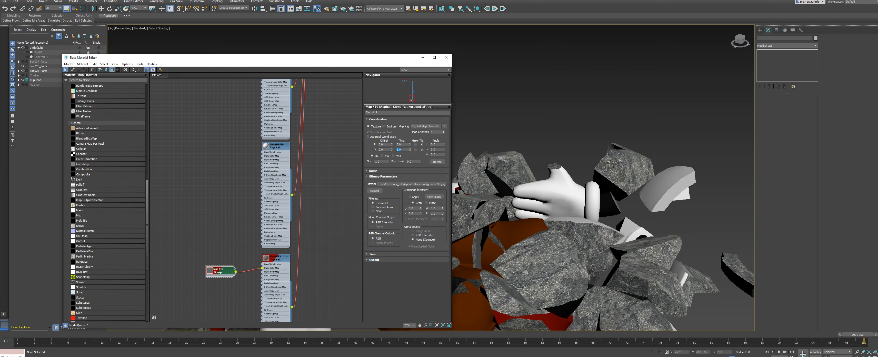
Step: Set the asphalt stone bitmap's U and V tiling to 8 and close the material editor
double_click(404, 144)
text(8)
key(Tab)
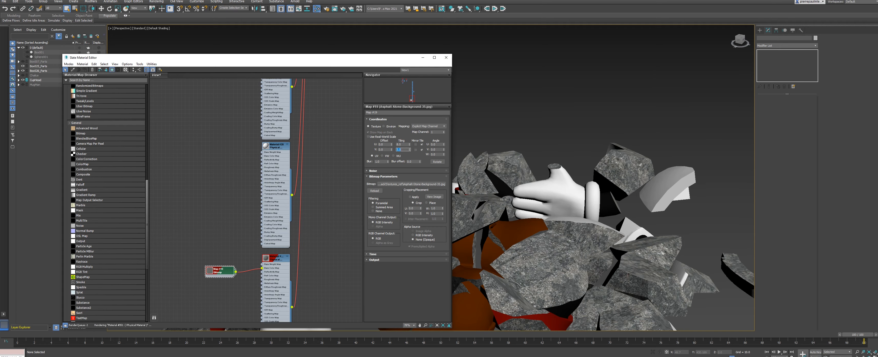
text(8)
key(Return)
click(447, 58)
Step: Reset the physics simulation, replay the whole character's collapse to check the finer stone texture, and return the character to its starting state
alt+middle_drag(545, 154, 486, 183)
scroll(481, 191, down, 4)
click(488, 8)
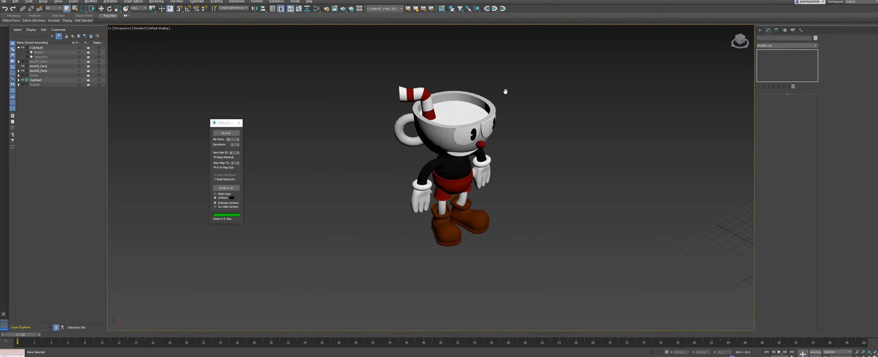
click(495, 9)
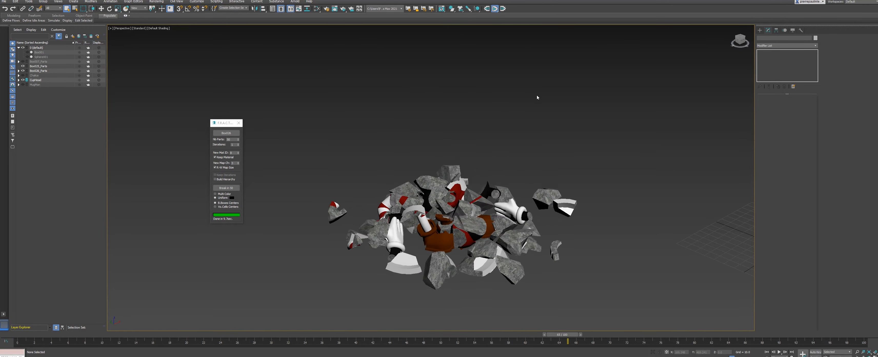
click(486, 8)
alt+middle_drag(500, 108, 512, 160)
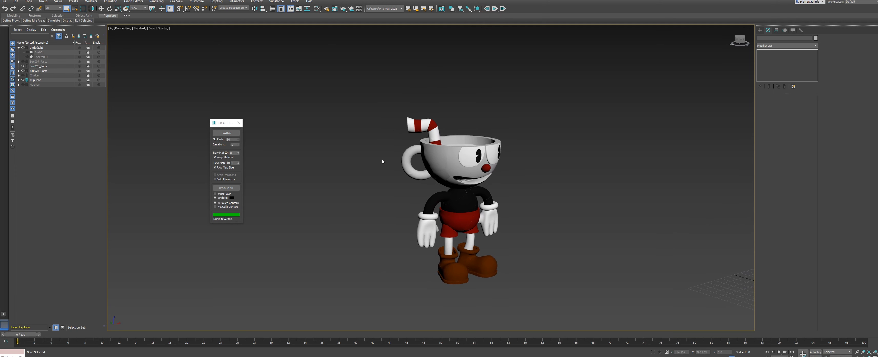
drag(224, 126, 211, 120)
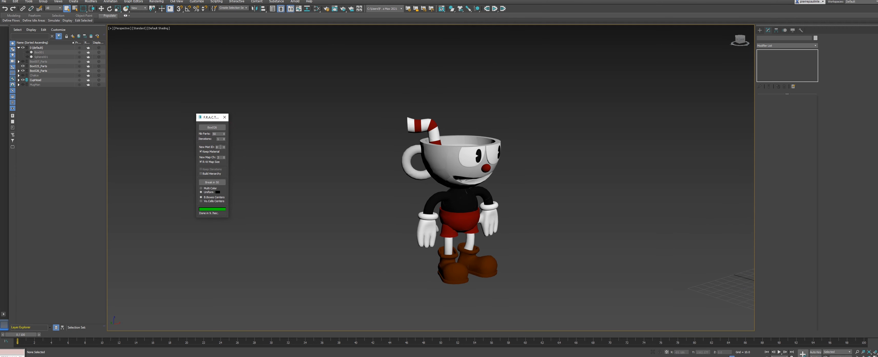
middle_drag(452, 171, 462, 177)
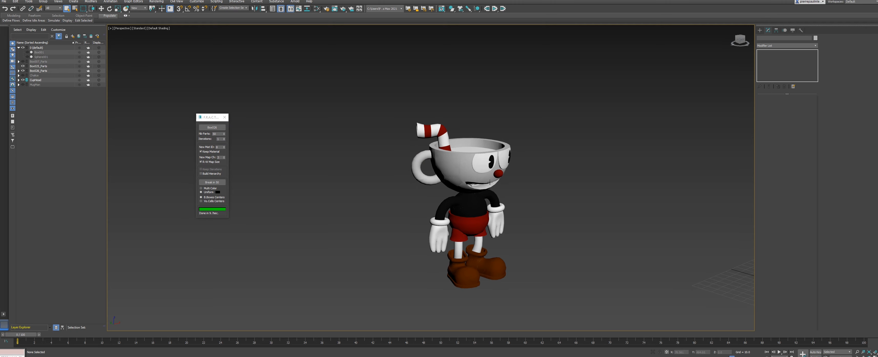